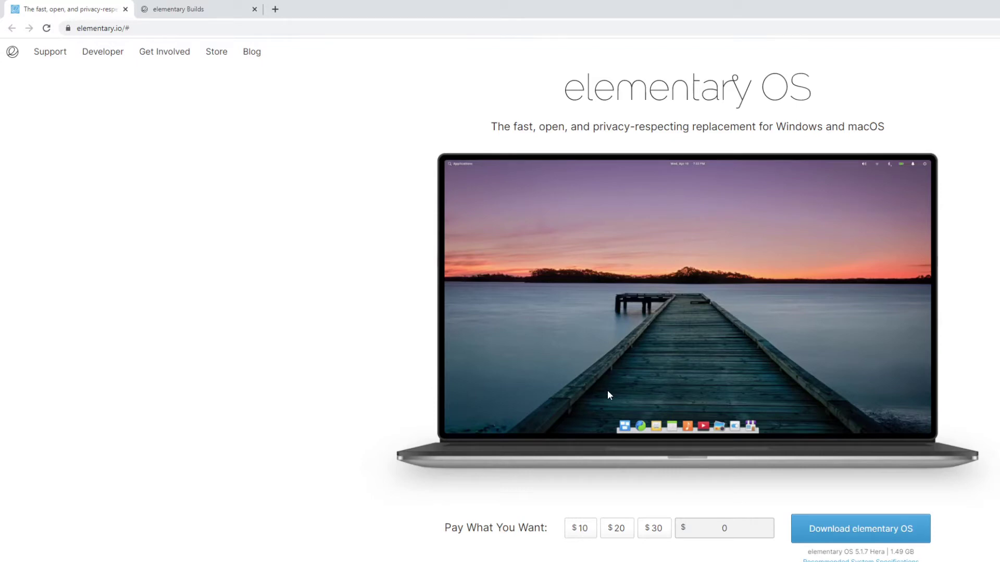
Switch to the elementary Builds downloads tab listing the Raspberry Pi 4 build
key("ctrl+Tab")
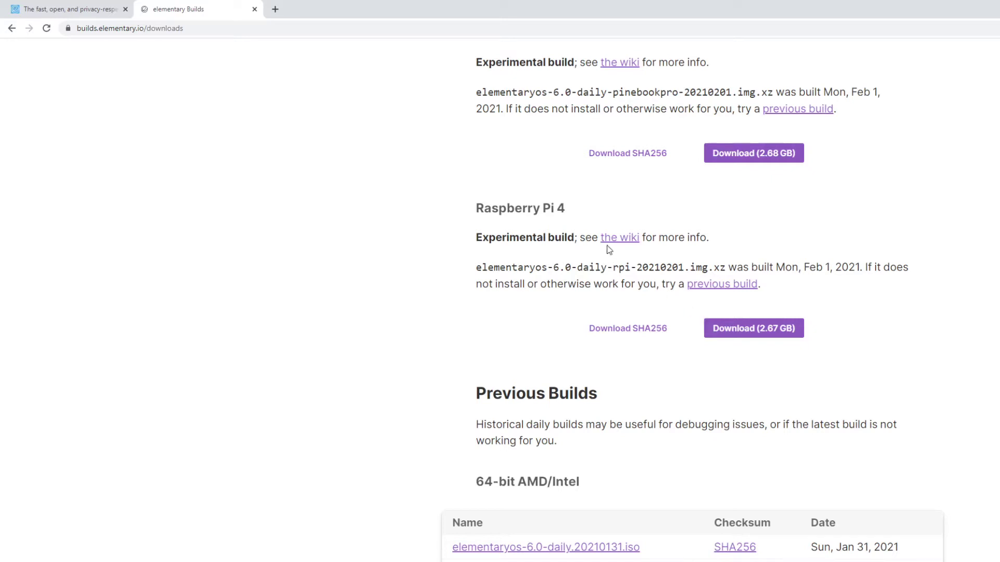
Download the 2.67 GB Raspberry Pi 4 elementary OS 6.0 daily image
left_click(752, 334)
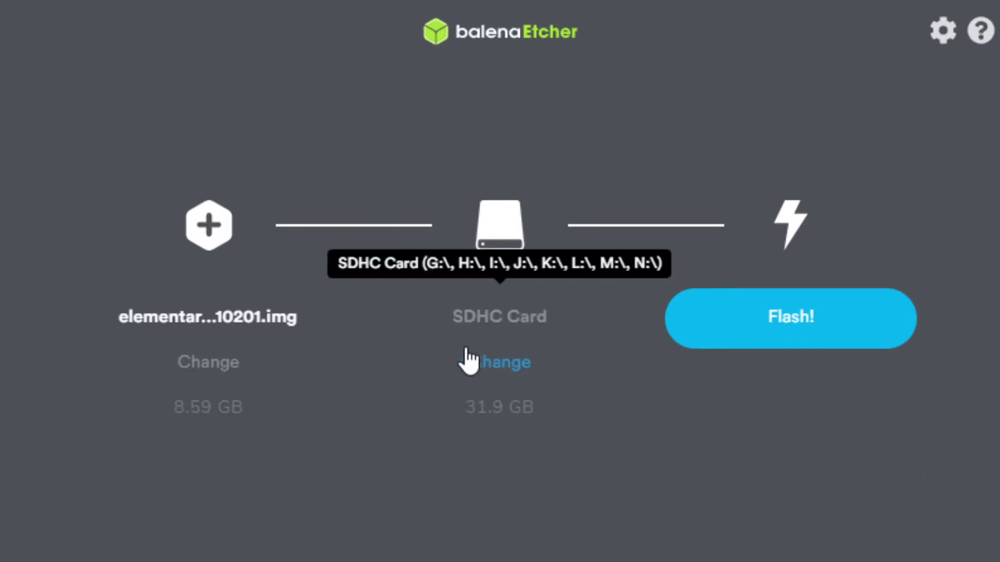
Confirm the 31.9 GB SDHC Card as the target drive in balenaEtcher
left_click(481, 364)
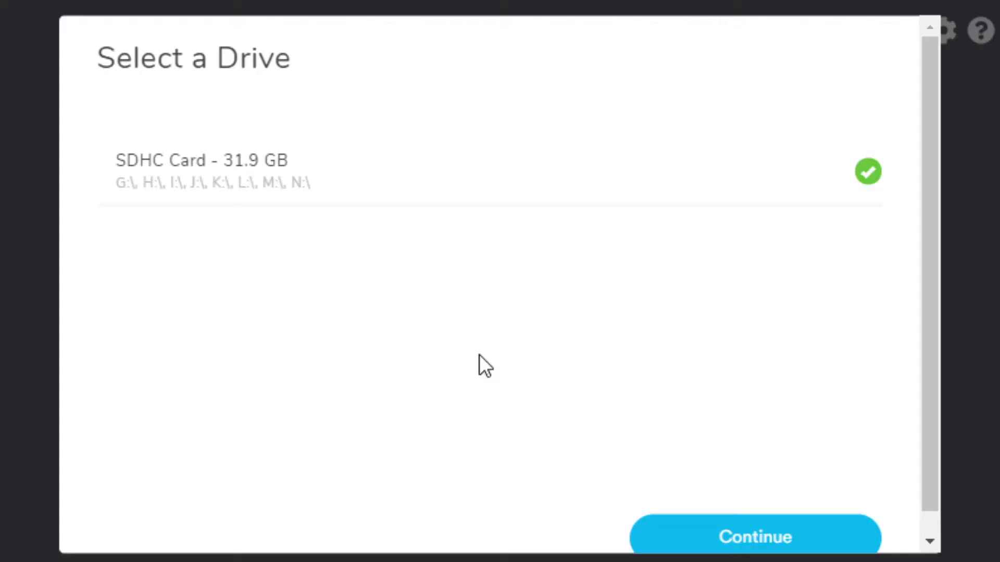
left_click(721, 544)
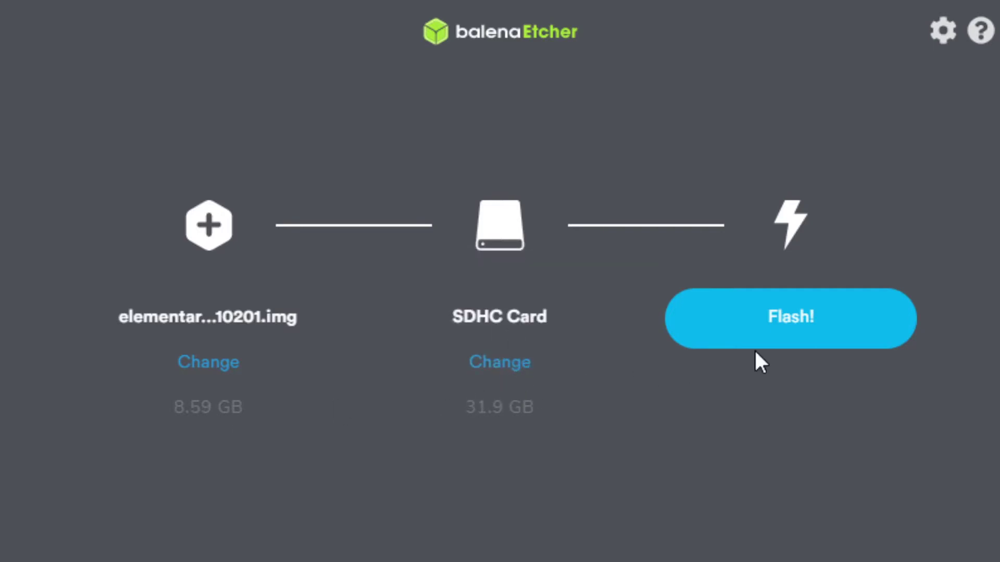
Flash the elementary OS image onto the SD card
left_click(853, 336)
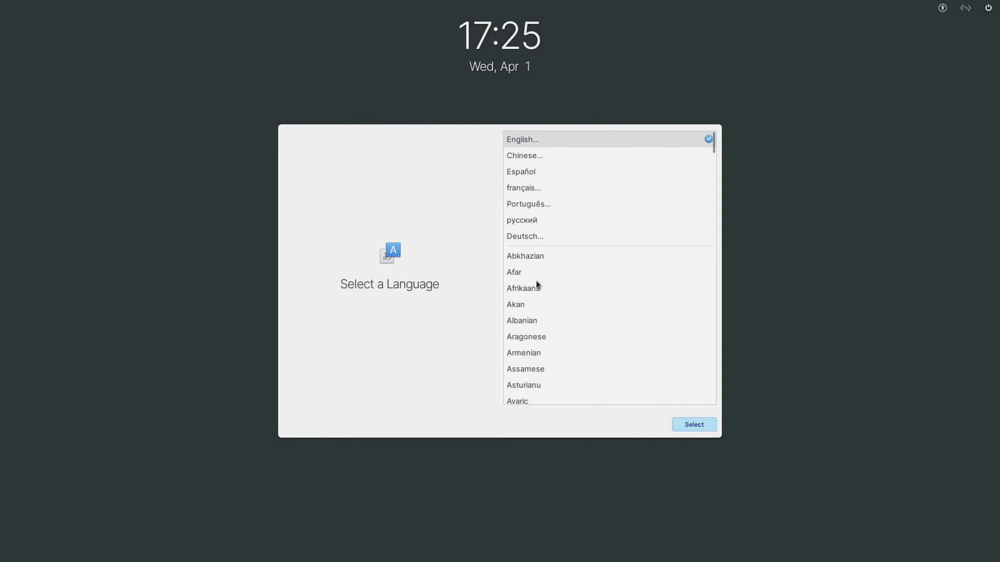
Choose English (United States) as the language and keep the default English (US) keyboard layout
left_click(568, 142)
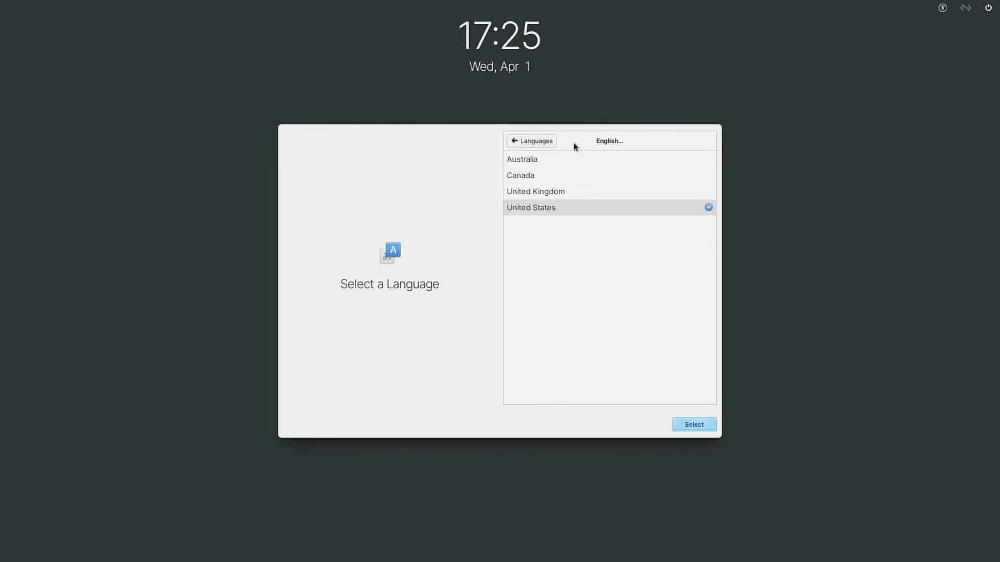
left_click(670, 213)
left_click(705, 429)
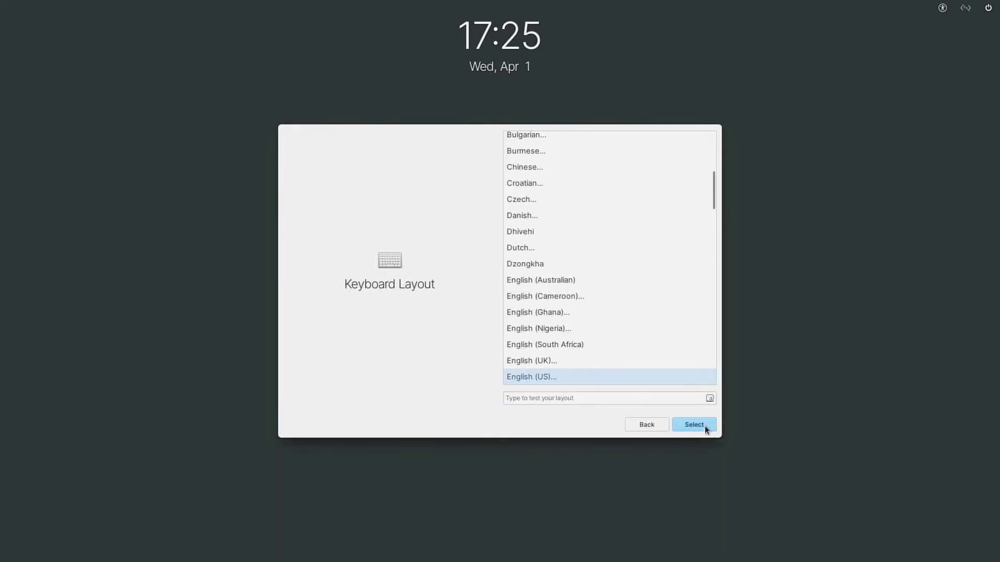
left_click(707, 429)
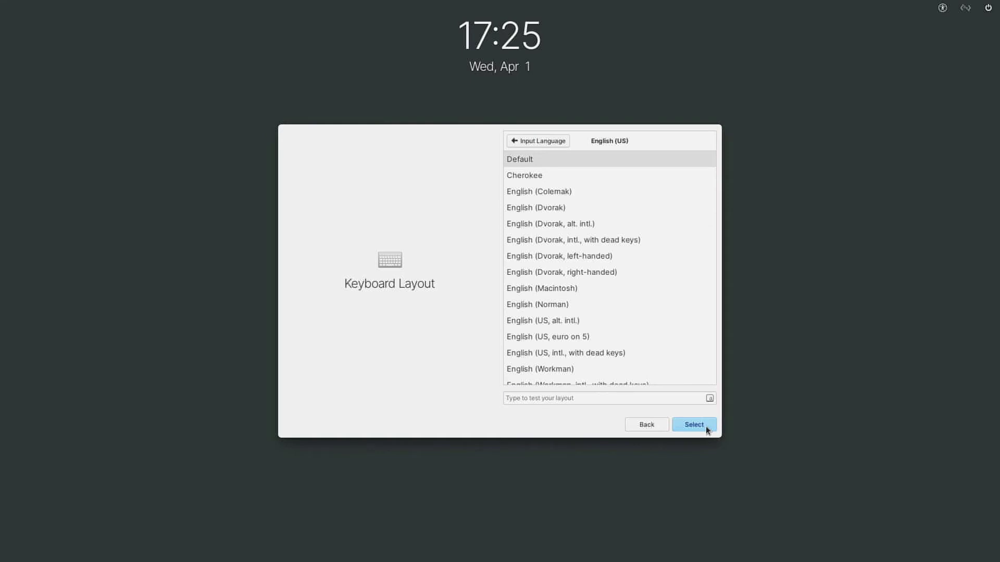
left_click(707, 429)
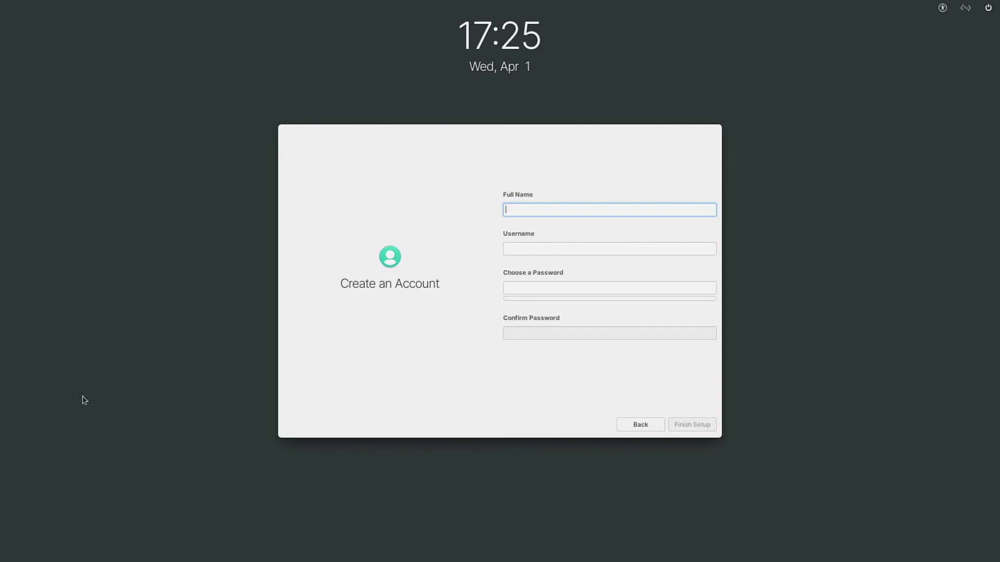
Enter the user's full name and a short password in both password fields
type("Moe Long")
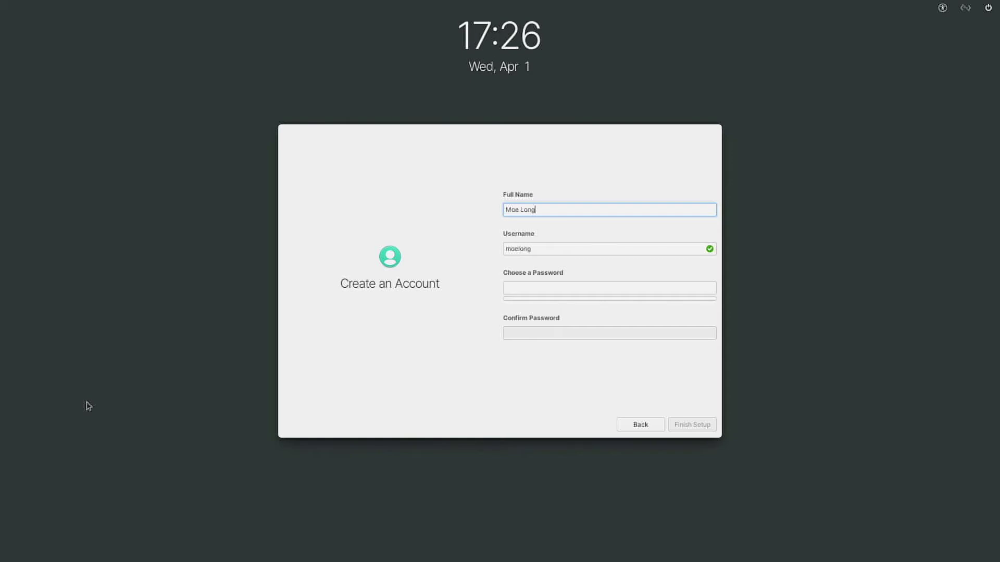
left_click(254, 380)
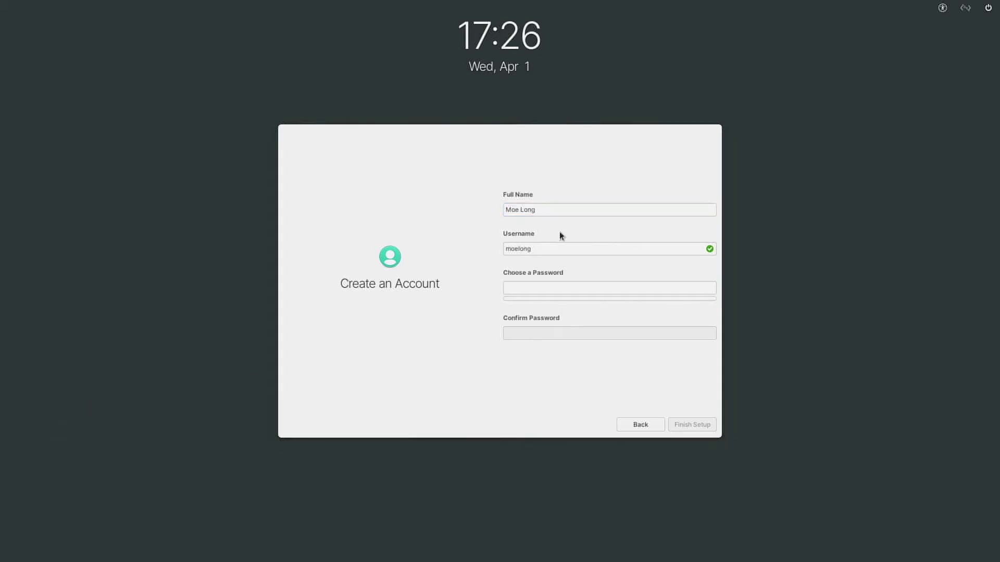
left_click(556, 287)
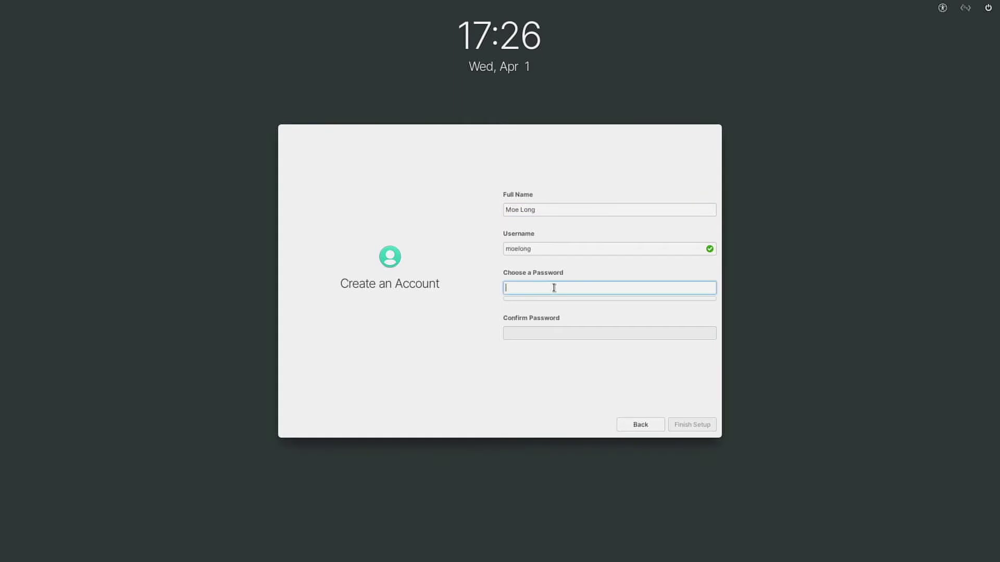
type("•••••")
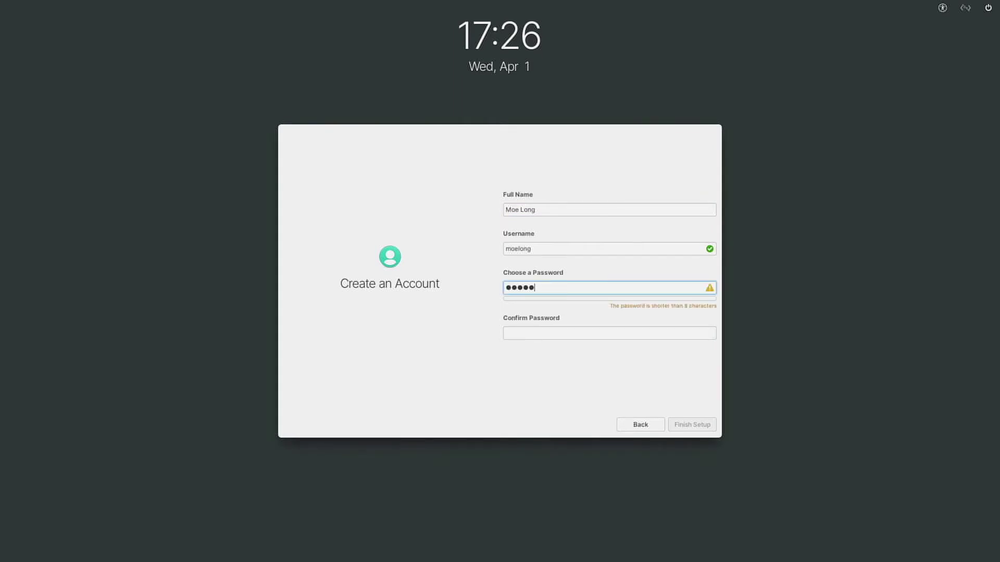
key("Tab")
type("•••••")
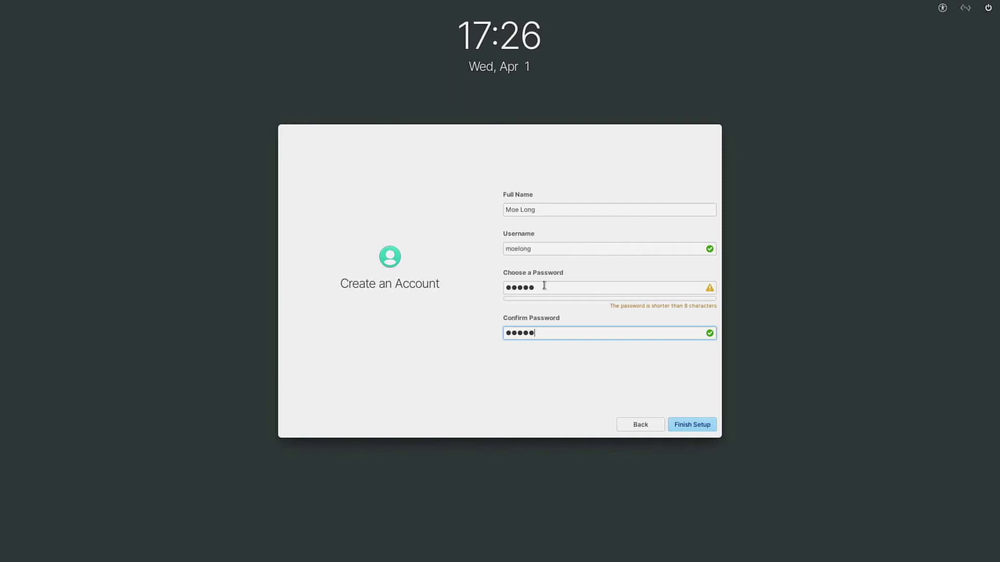
Replace the too-short password with a longer matching one and submit the account form
left_click(544, 285)
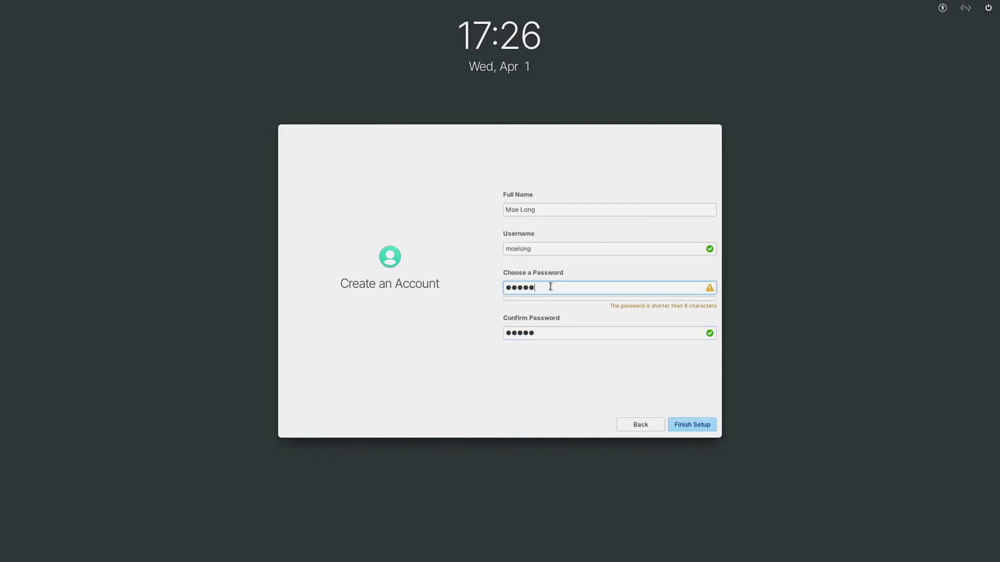
key("BackSpace")
key("BackSpace")
key("BackSpace")
key("BackSpace")
key("BackSpace")
type("••••")
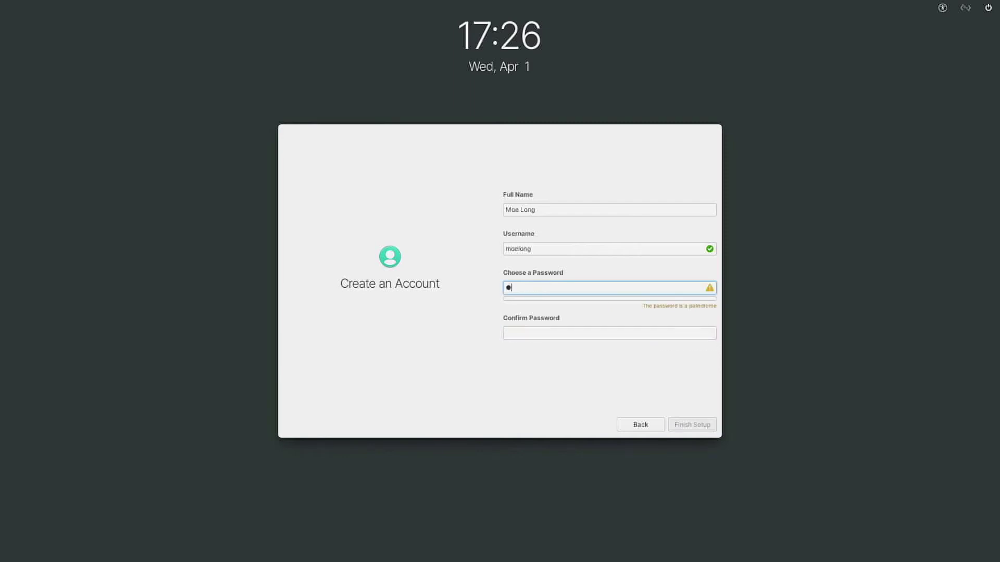
type("•••••")
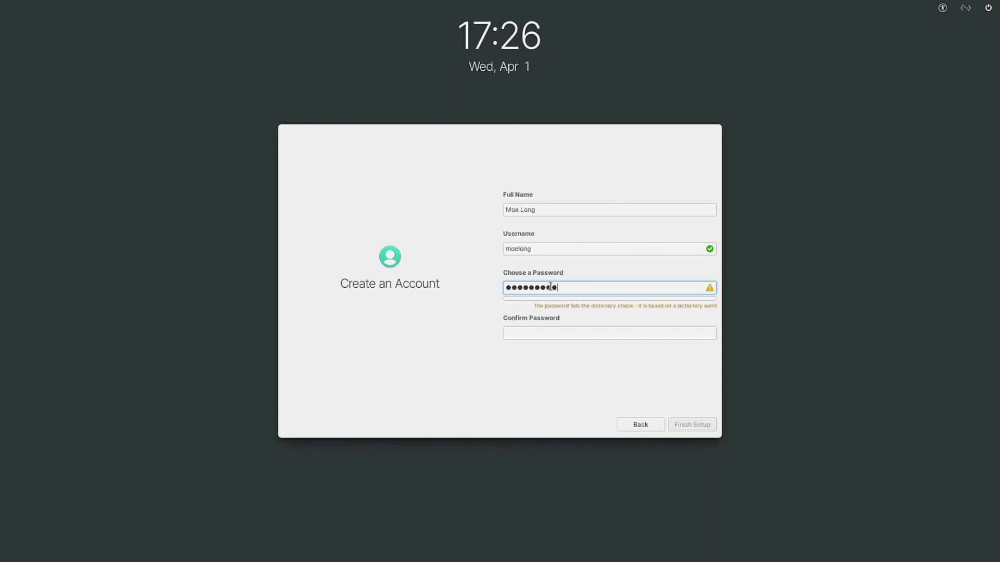
key("Tab")
type("••••••")
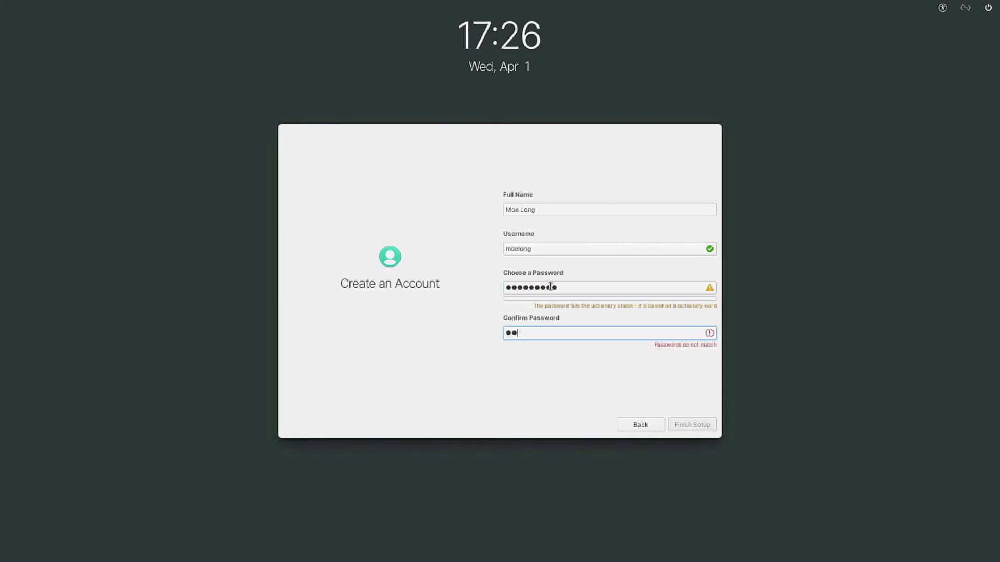
type("•••")
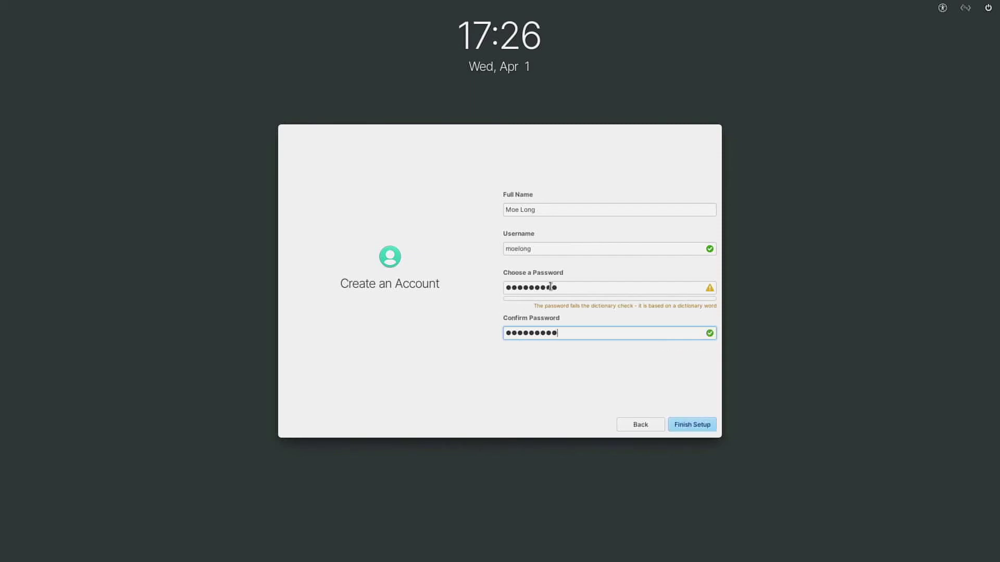
left_click(692, 427)
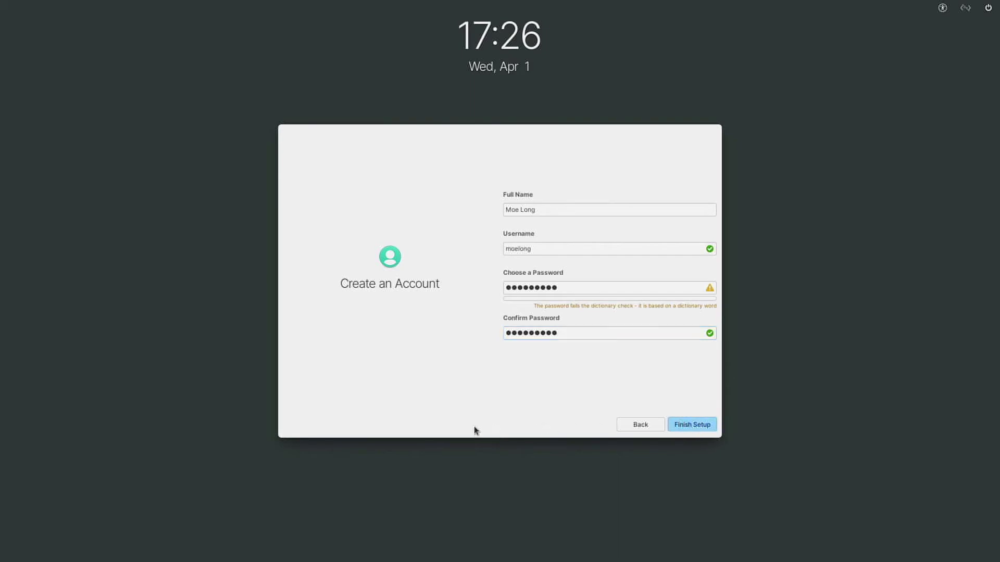
Create the account, dismiss the user-creation error, and enter the account password to log in
left_click(687, 423)
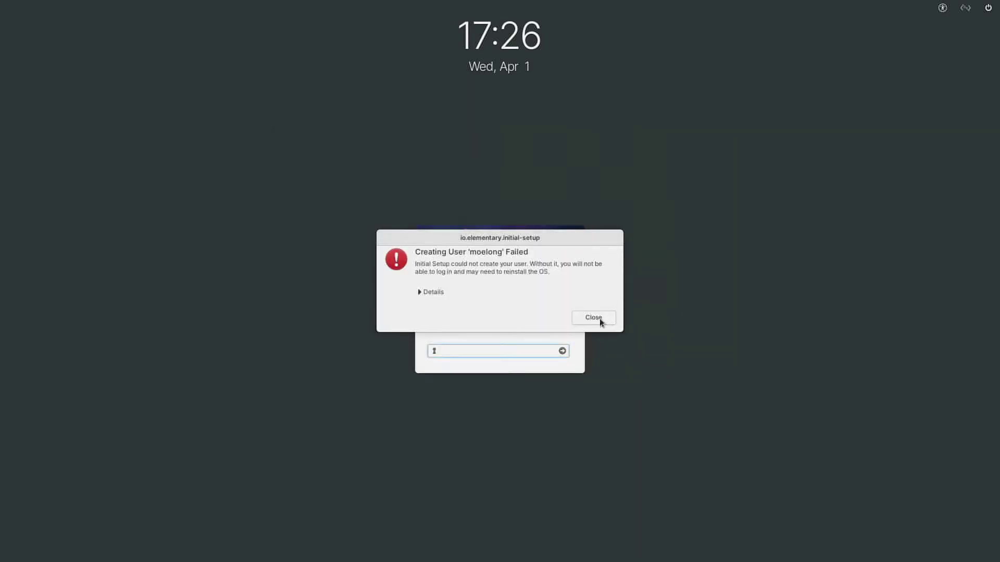
left_click(599, 318)
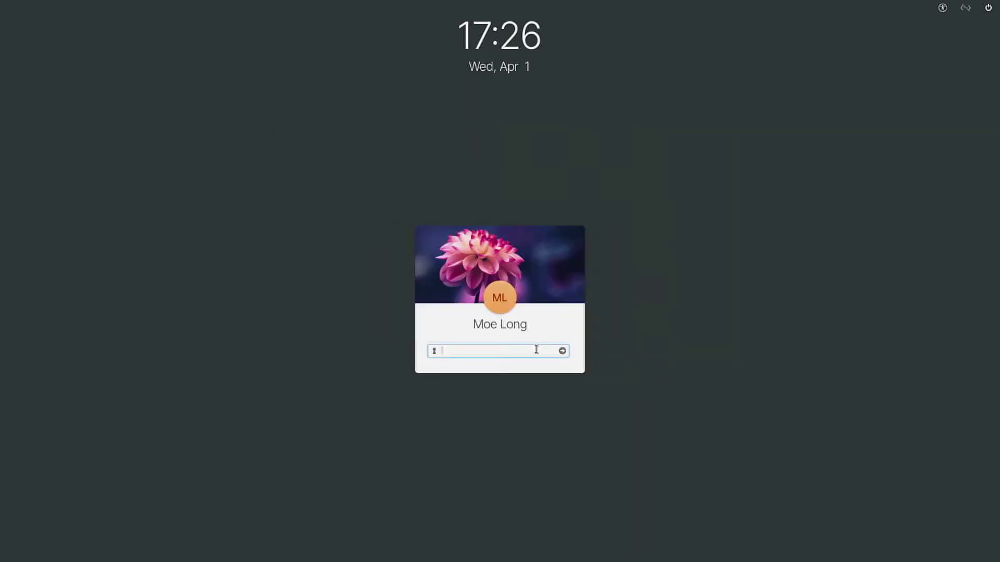
type("passwo")
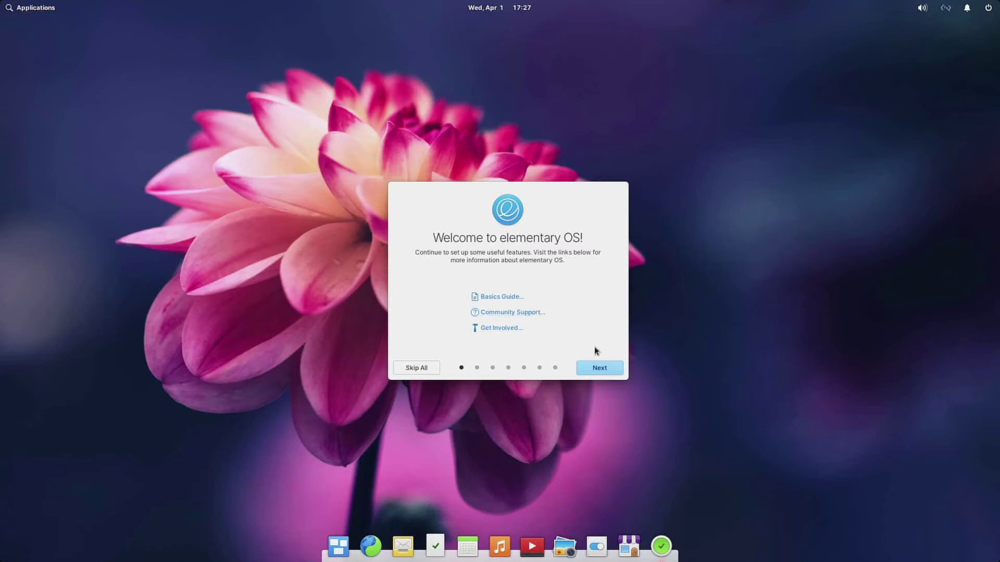
Accept the defaults on the Look, Location Services, Night Light and Housekeeping welcome pages
left_click(603, 374)
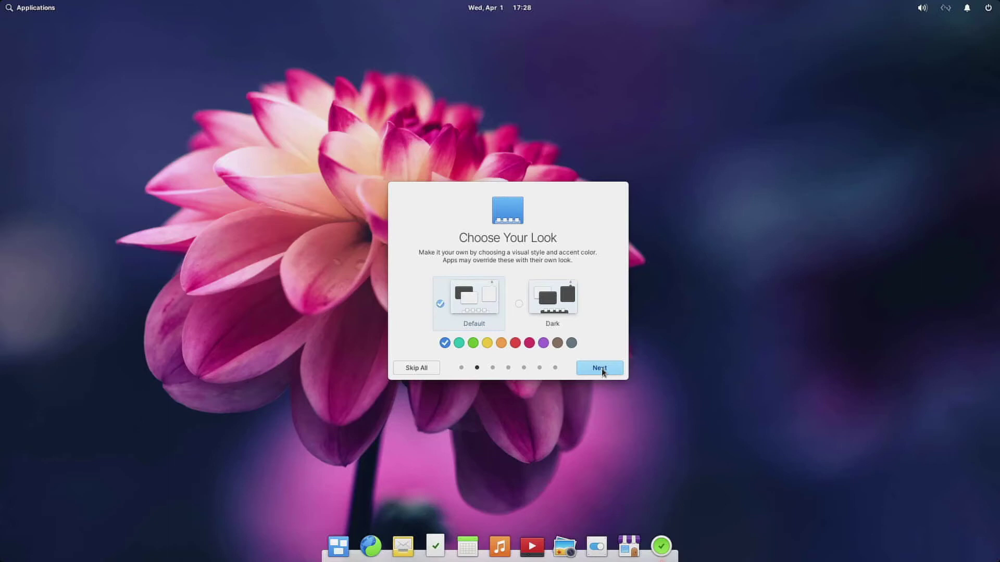
left_click(601, 372)
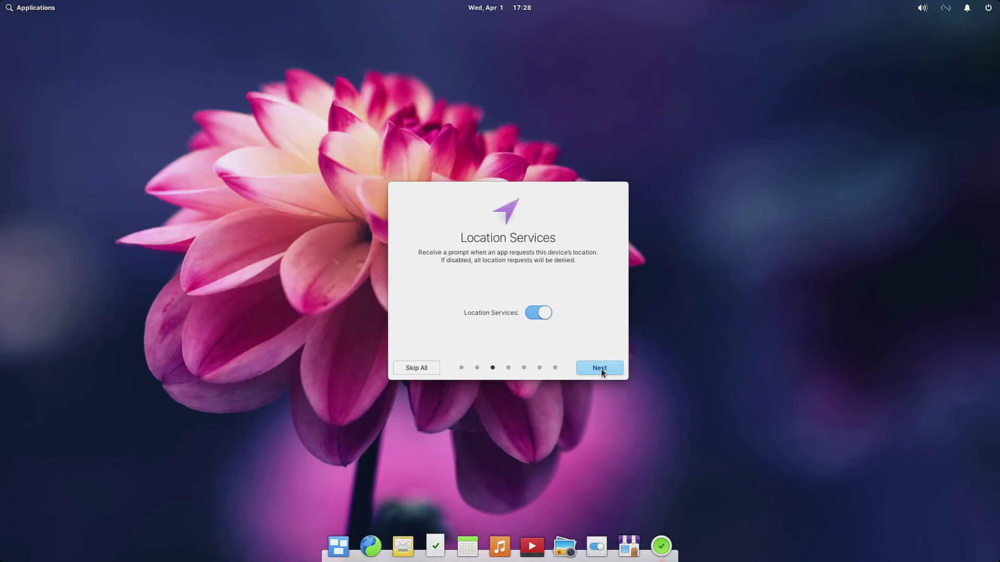
left_click(601, 372)
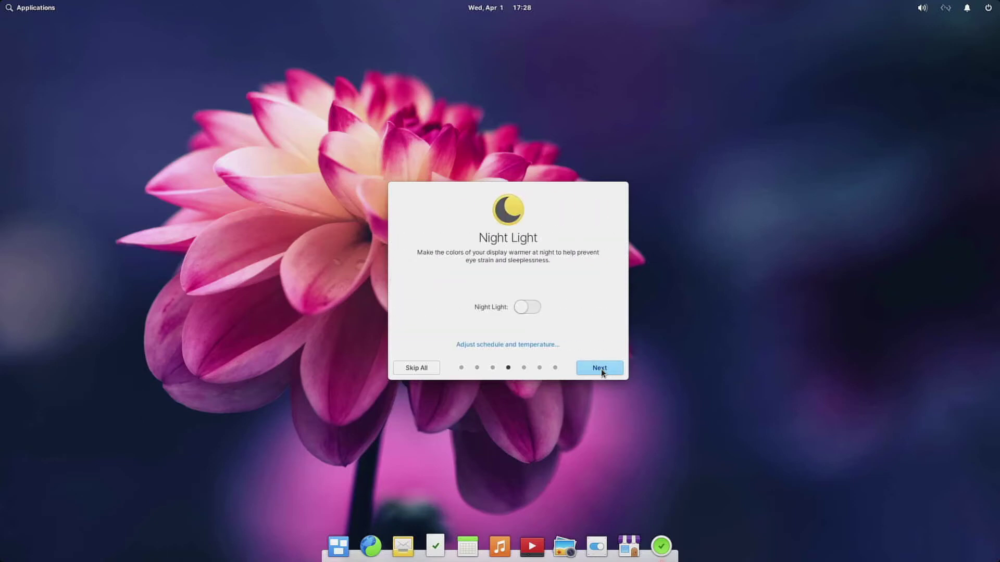
left_click(601, 372)
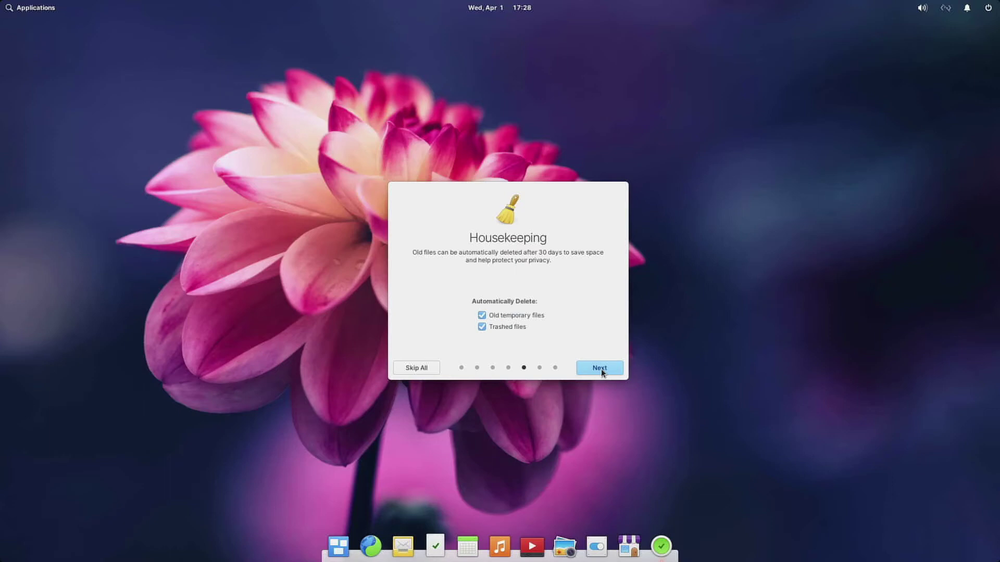
left_click(602, 372)
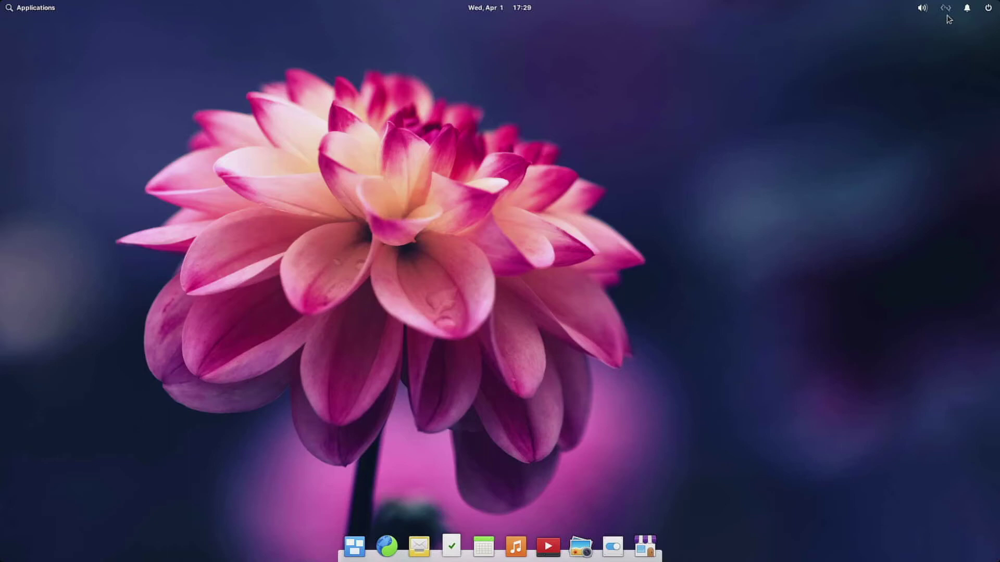
Connect to the Linksys021492 Wi-Fi network with its password
left_click(946, 12)
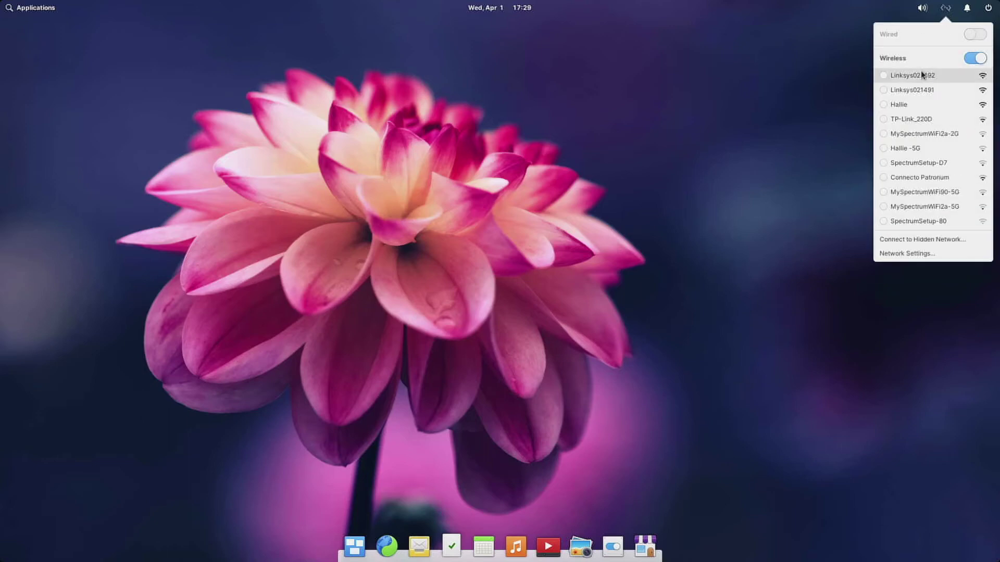
left_click(918, 76)
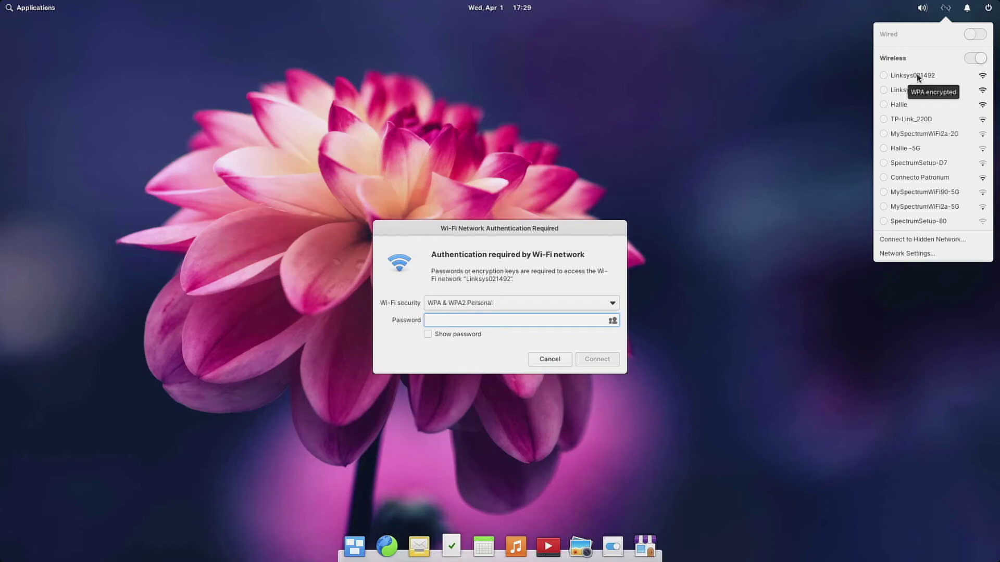
type("••••")
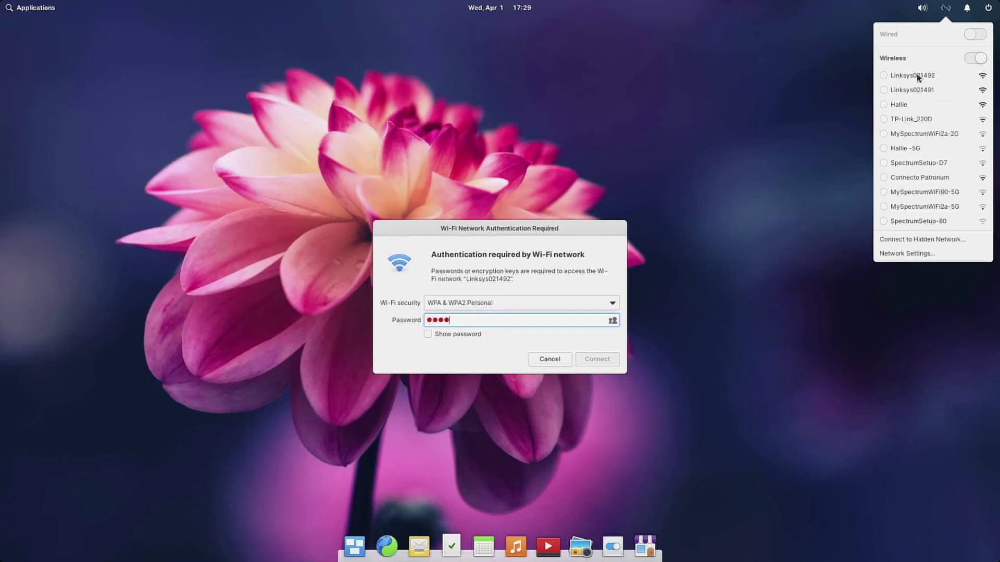
type("•••••••••")
left_click(599, 358)
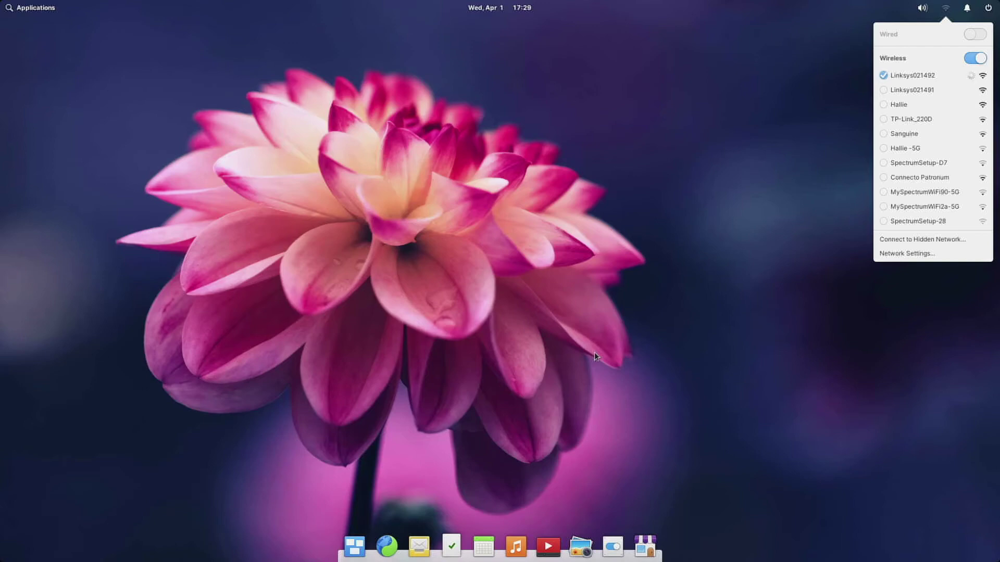
left_click(431, 322)
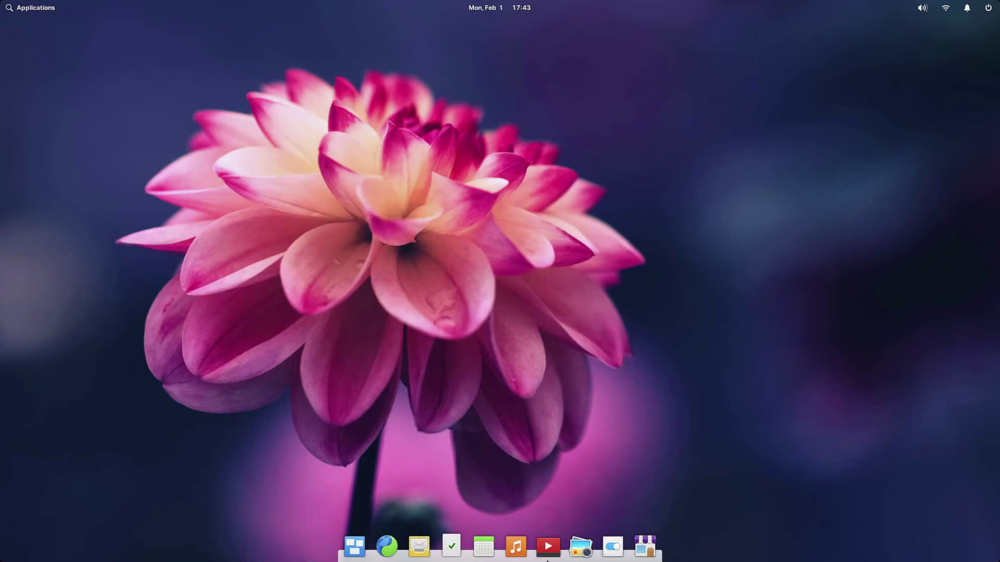
Launch the Web browser from the dock
left_click(387, 547)
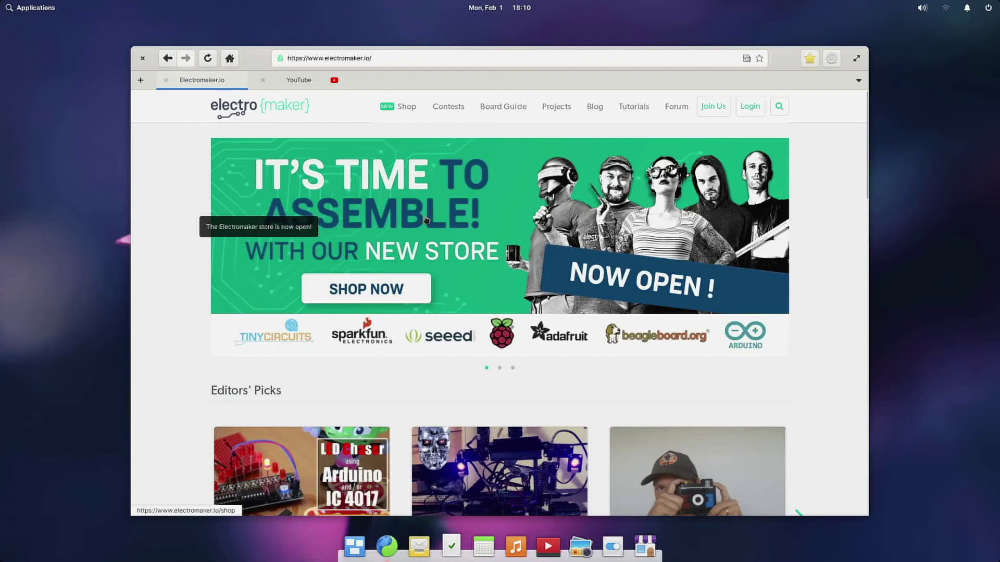
Scroll the Electromaker home page past Editors' Picks and open the Best Seeed Studio Grove Modules article
scroll(426, 219, "down", 3)
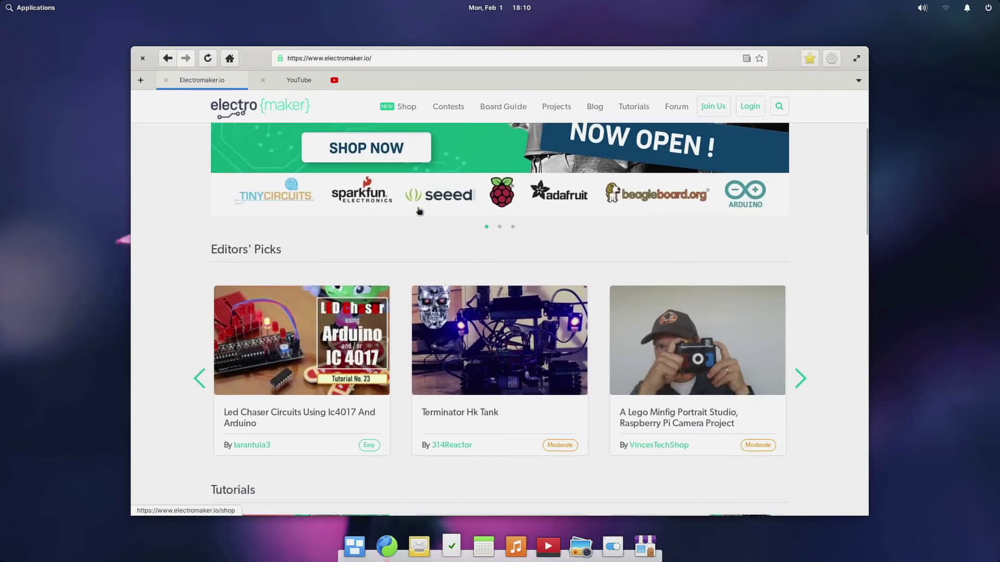
scroll(420, 212, "down", 4)
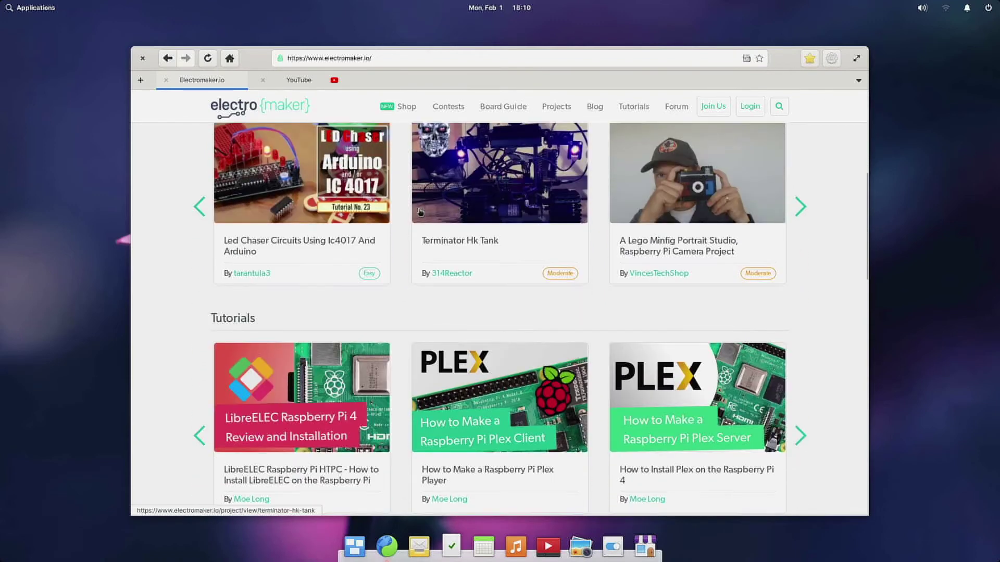
scroll(420, 213, "down", 1)
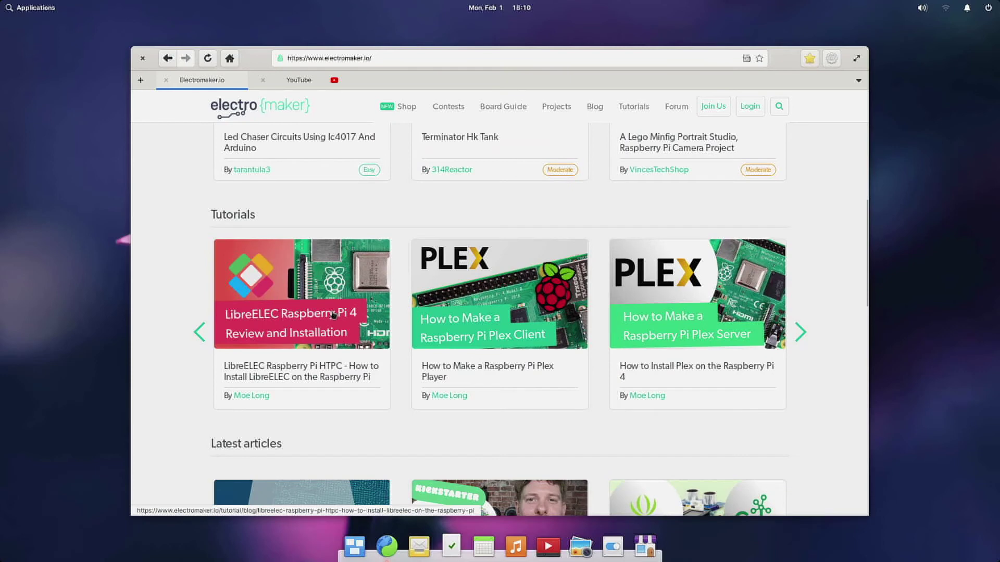
scroll(325, 326, "down", 2)
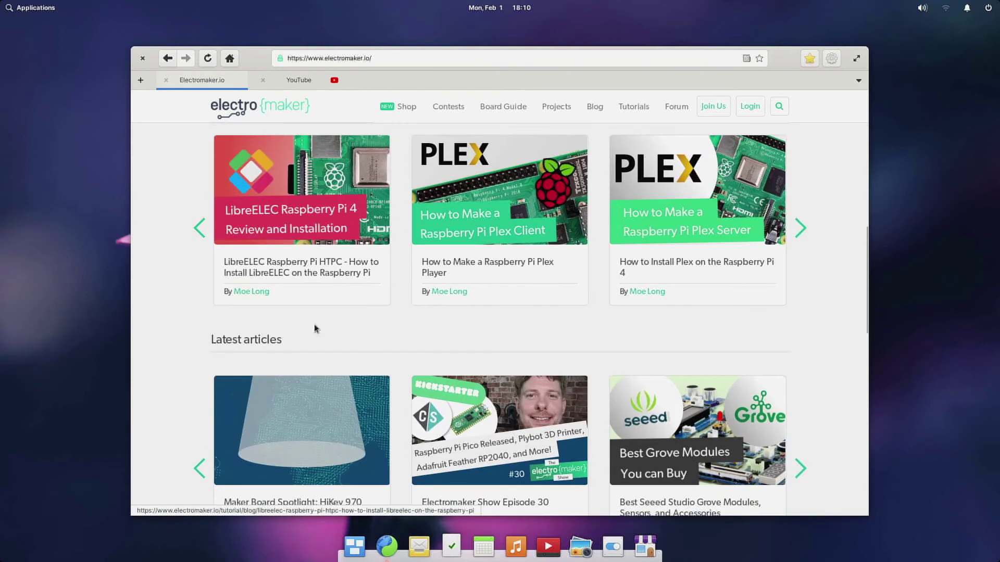
left_click(654, 422)
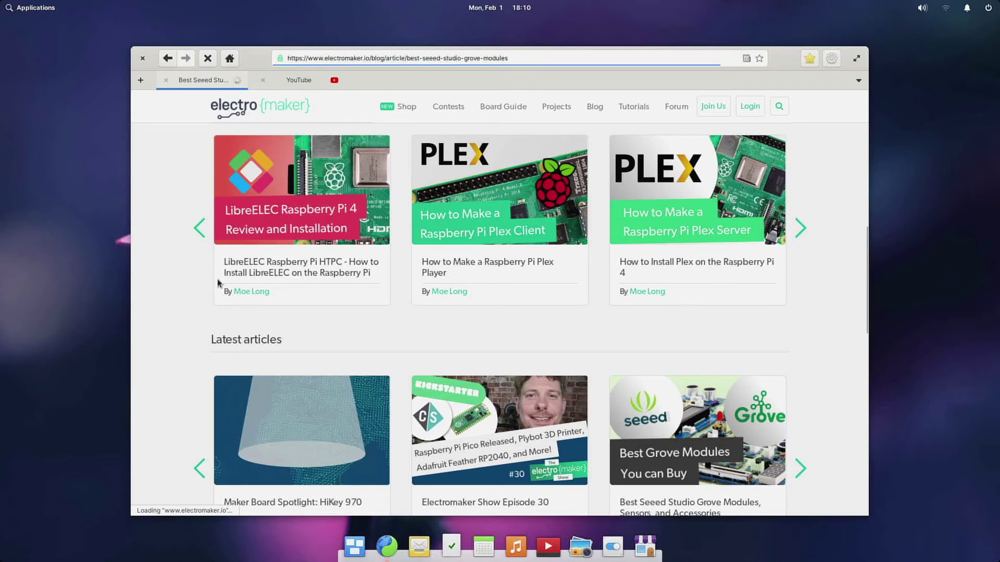
Read the Grove article down to the Grove Speech Recognizer Kit section, then close its tab
scroll(232, 282, "down", 3)
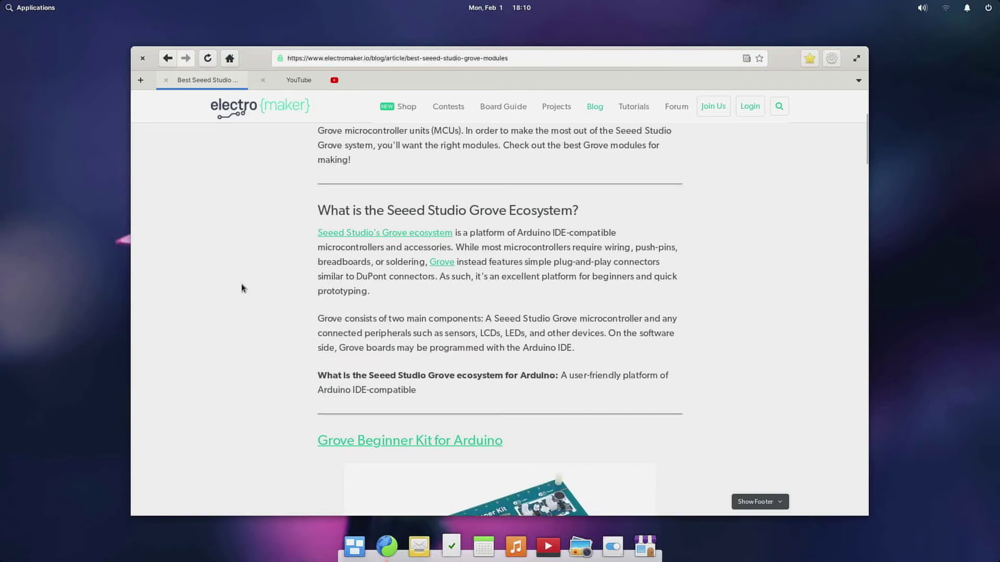
scroll(242, 288, "down", 4)
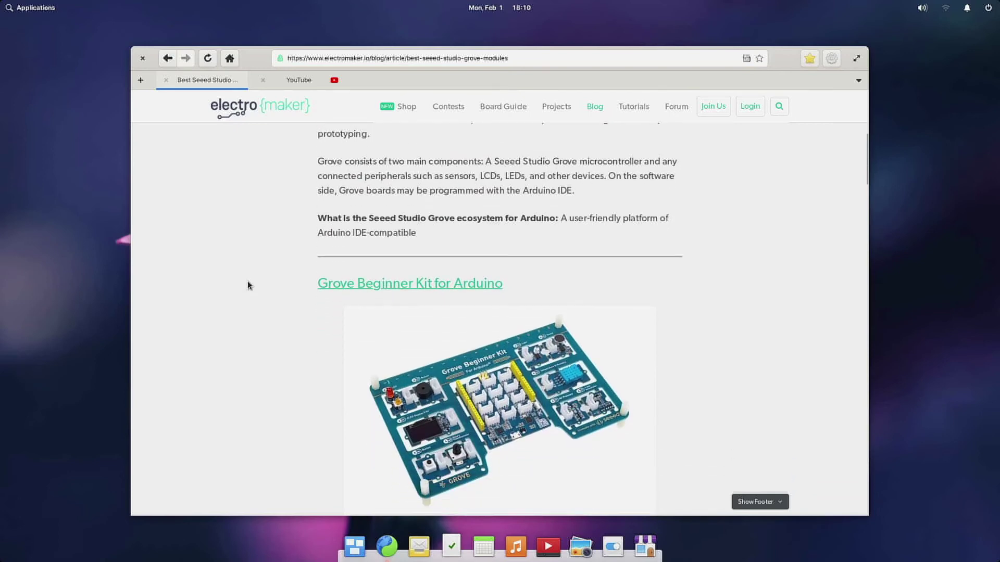
scroll(248, 285, "down", 2)
scroll(313, 298, "down", 4)
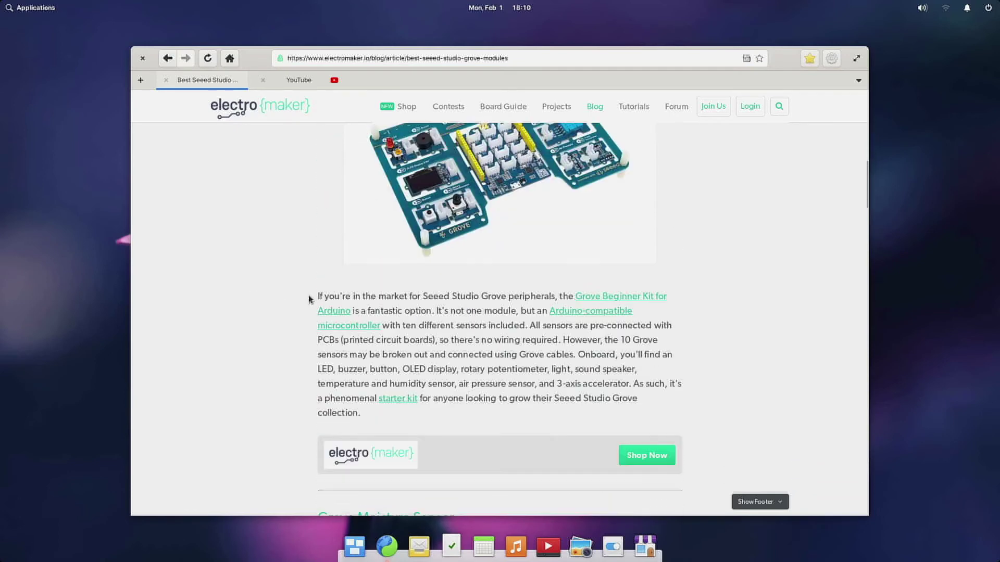
scroll(308, 299, "down", 5)
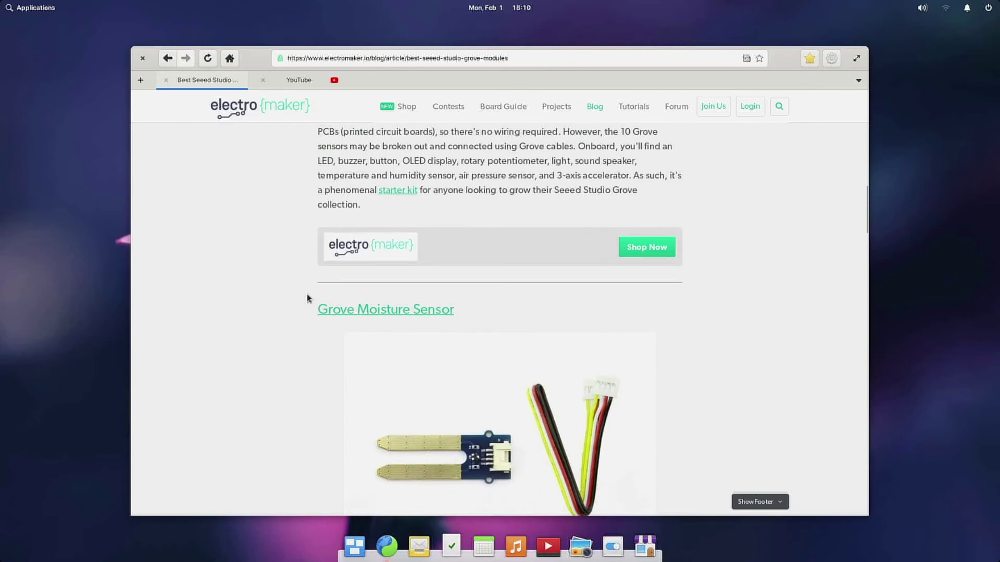
scroll(307, 297, "down", 5)
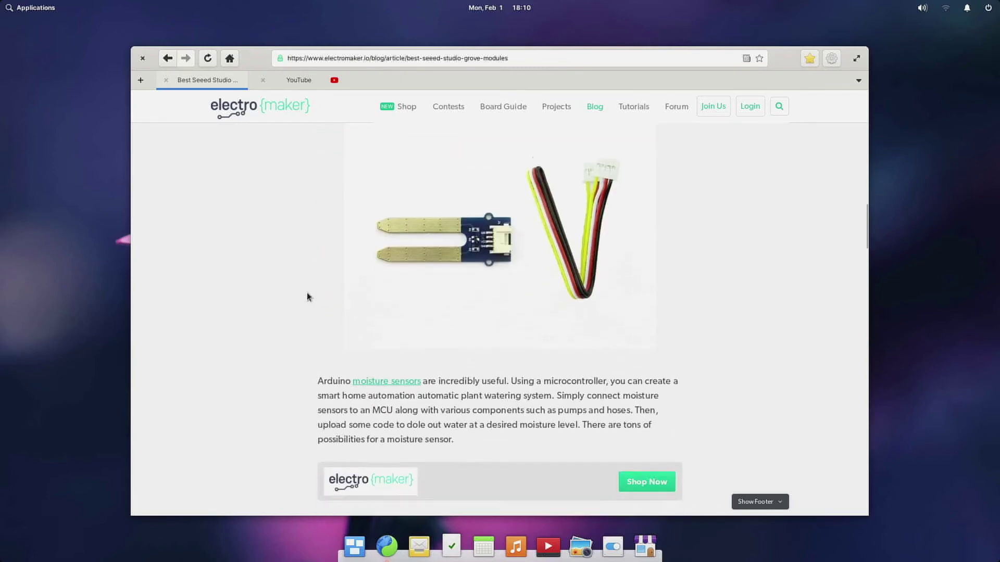
scroll(308, 297, "down", 6)
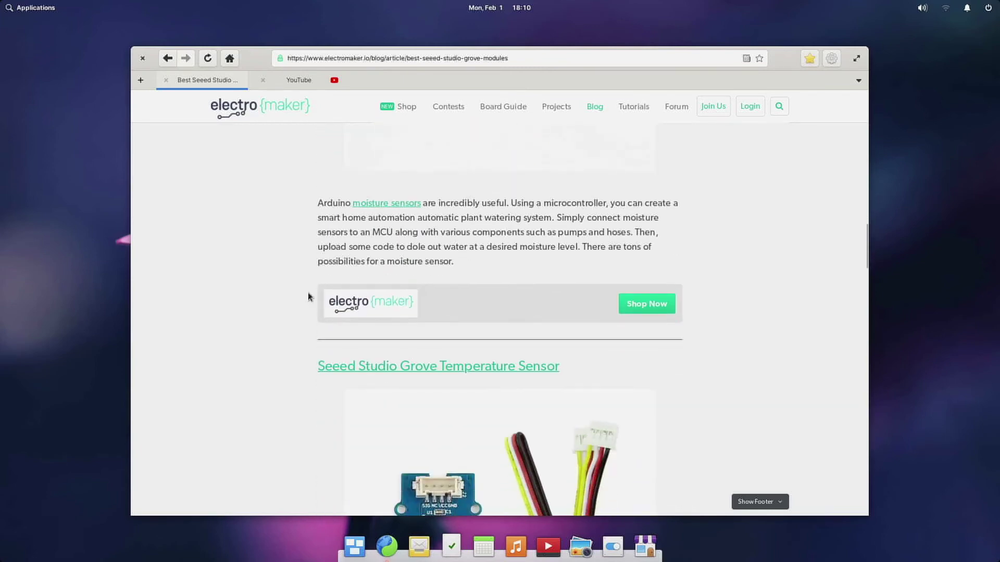
scroll(308, 296, "down", 6)
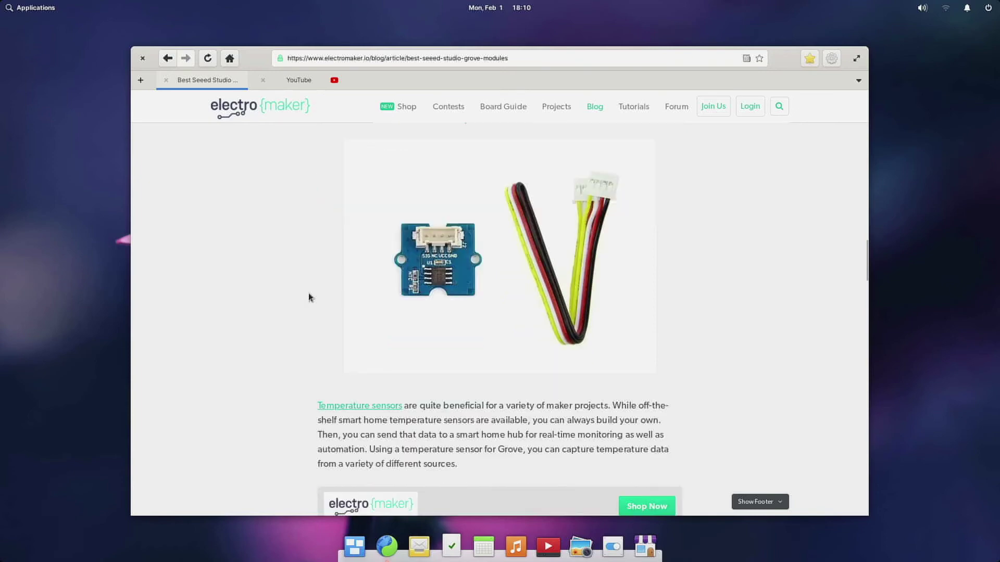
scroll(310, 297, "down", 2)
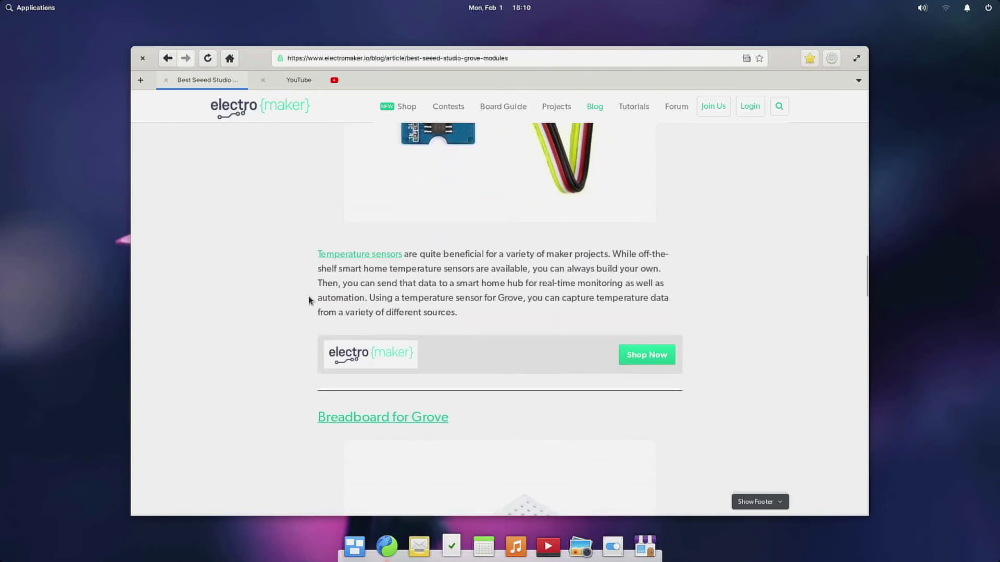
scroll(309, 300, "down", 7)
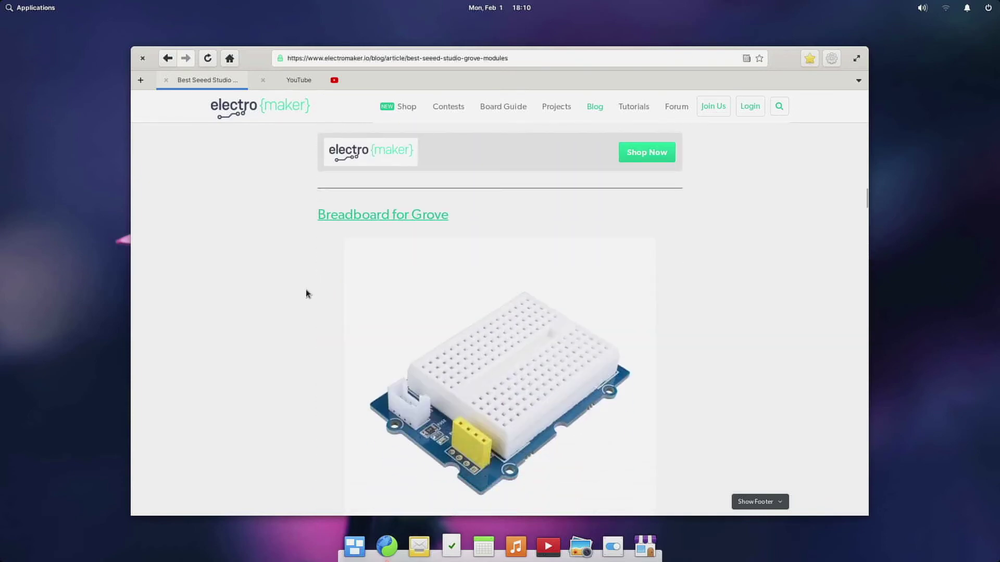
scroll(306, 295, "down", 5)
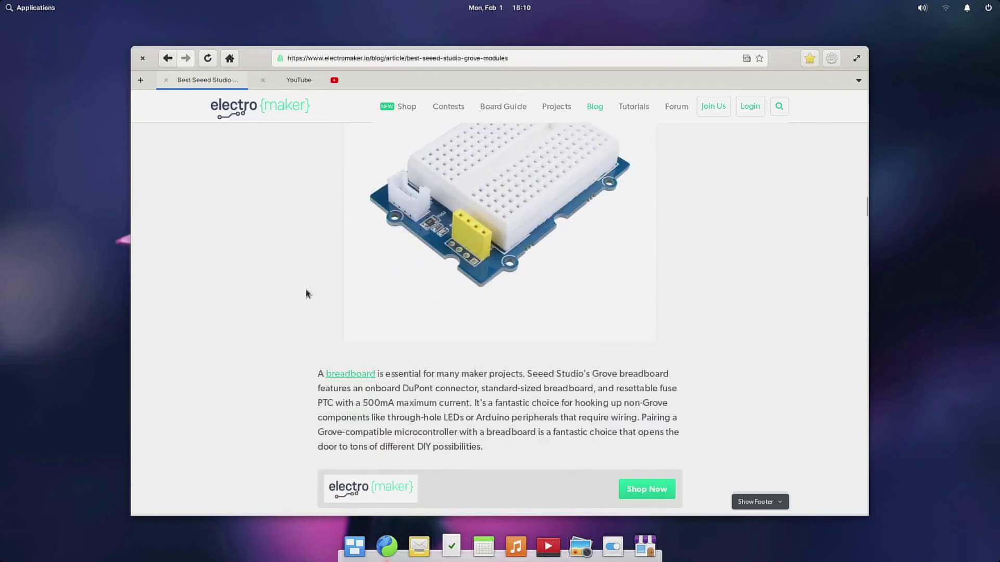
scroll(306, 294, "down", 2)
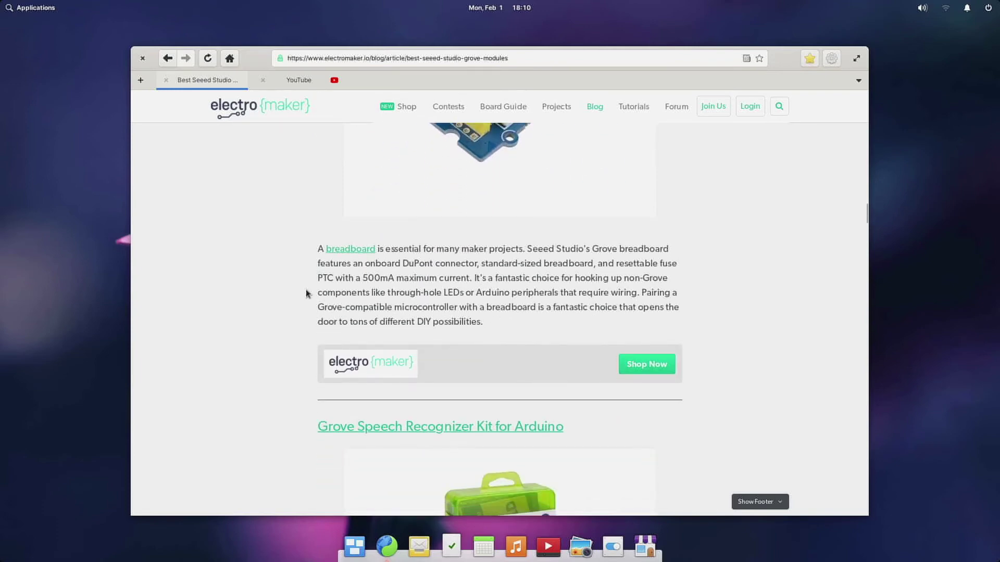
scroll(306, 293, "down", 3)
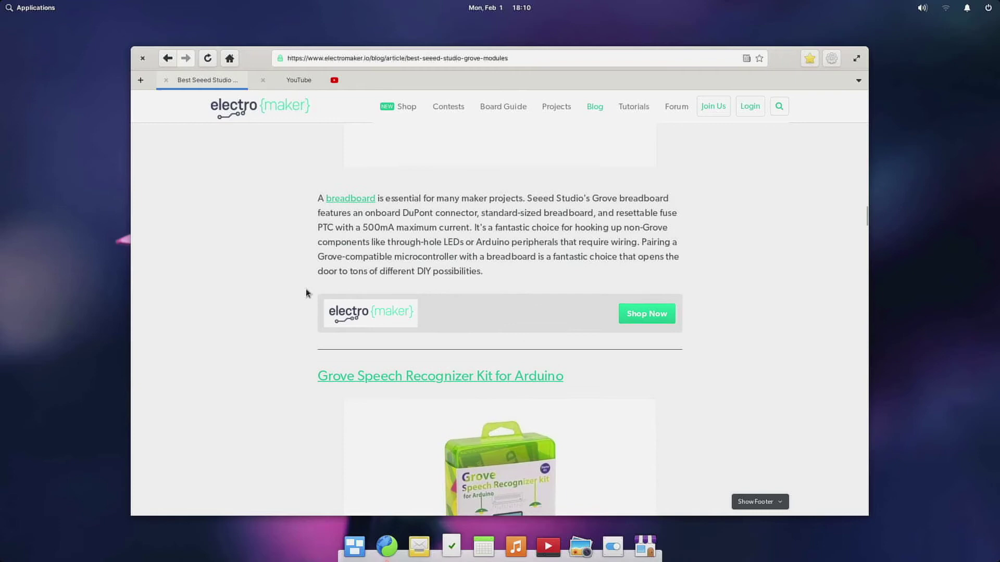
scroll(309, 292, "down", 2)
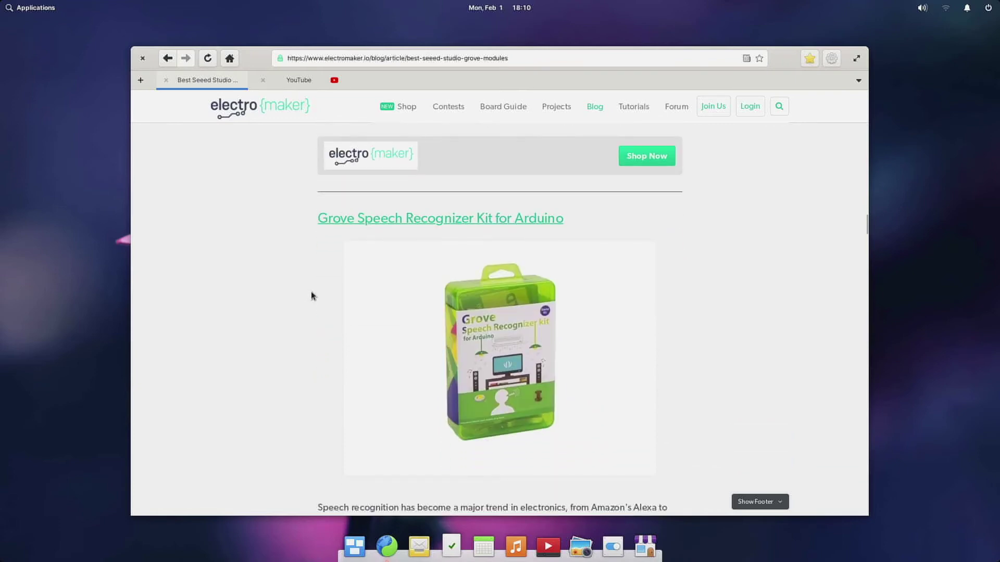
scroll(291, 295, "down", 1)
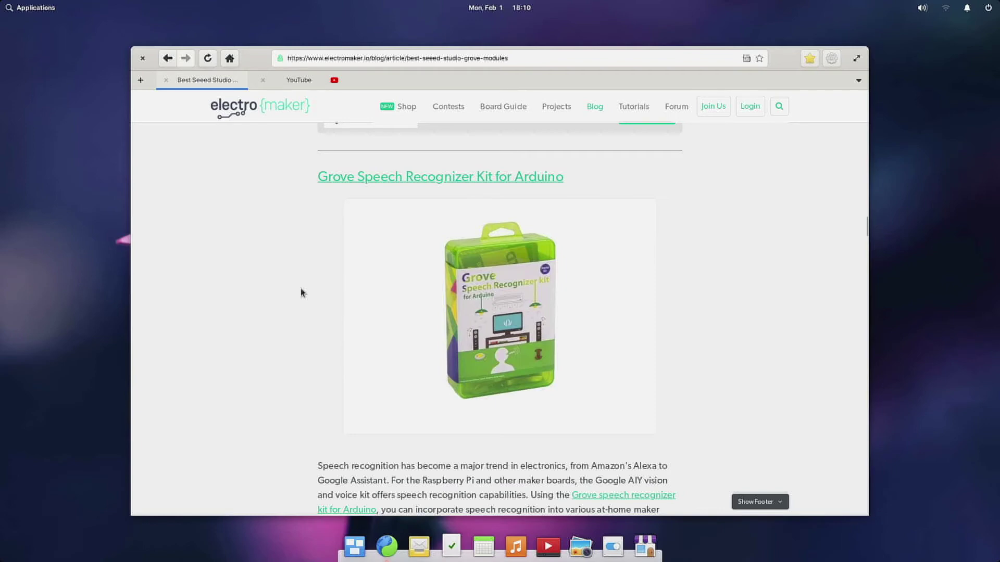
key("ctrl+w")
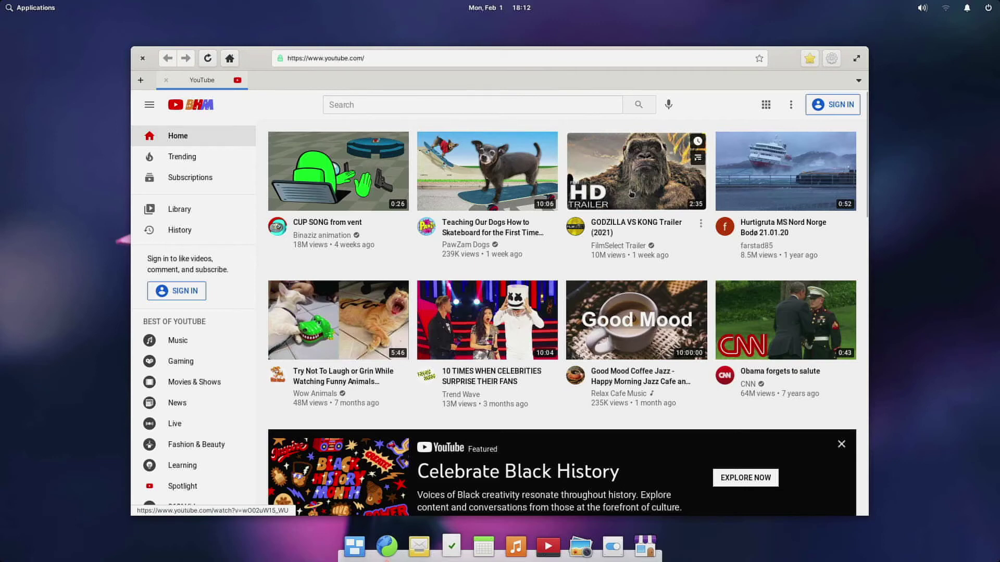
Open the GODZILLA VS KONG Trailer (2021) video from the YouTube home page
left_click(628, 195)
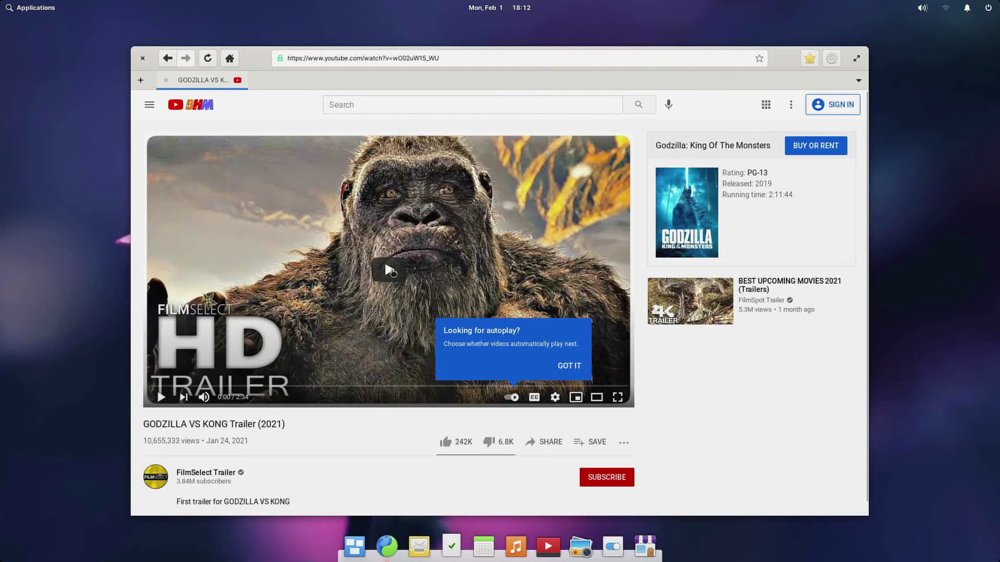
Start the Godzilla vs Kong trailer playing and switch the player to full screen
left_click(392, 272)
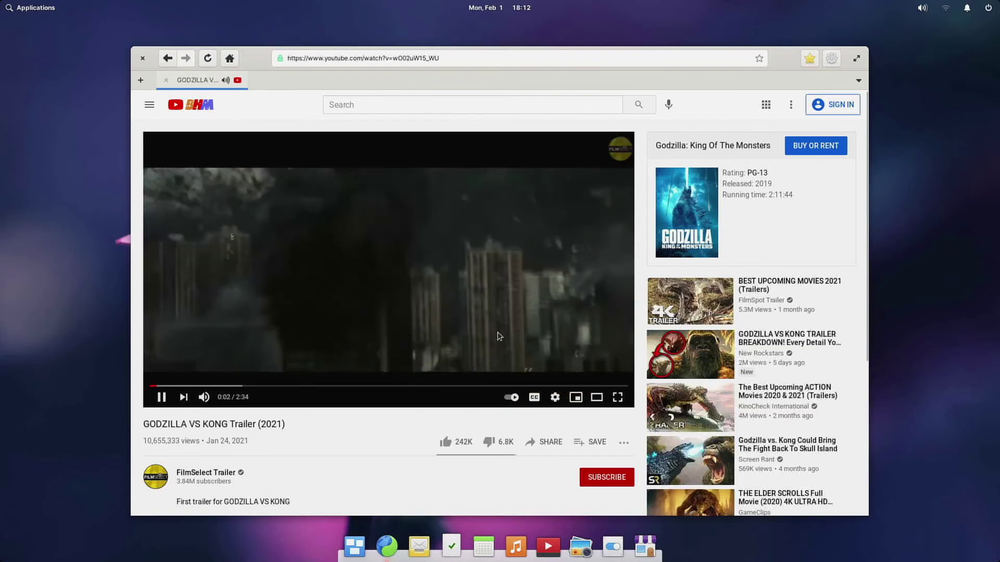
left_click(602, 382)
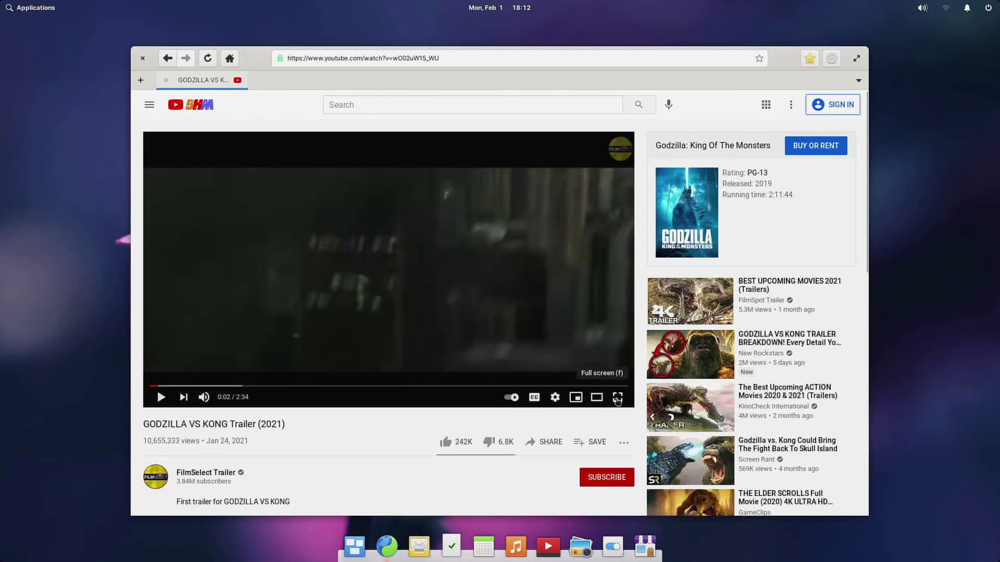
left_click(472, 297)
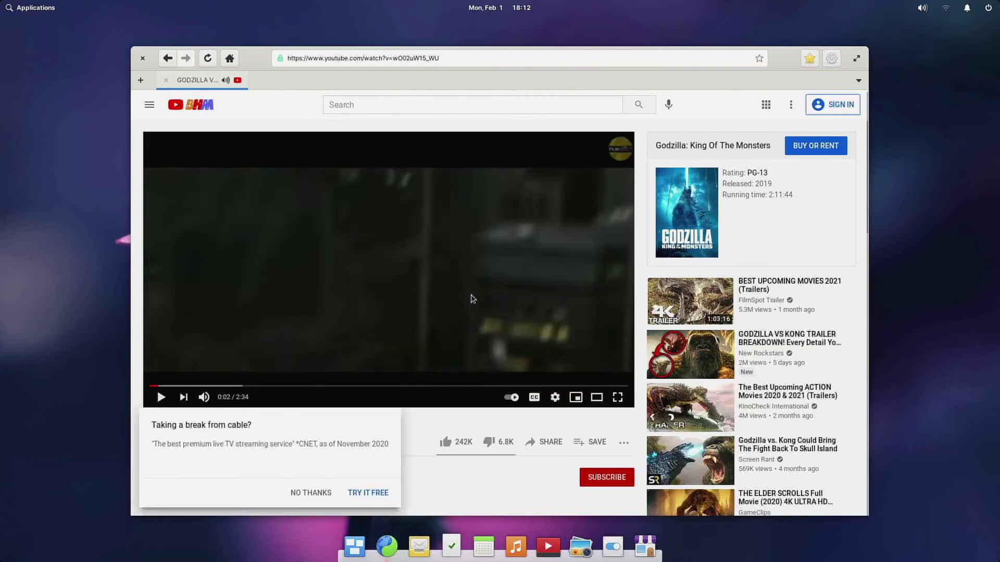
left_click(617, 398)
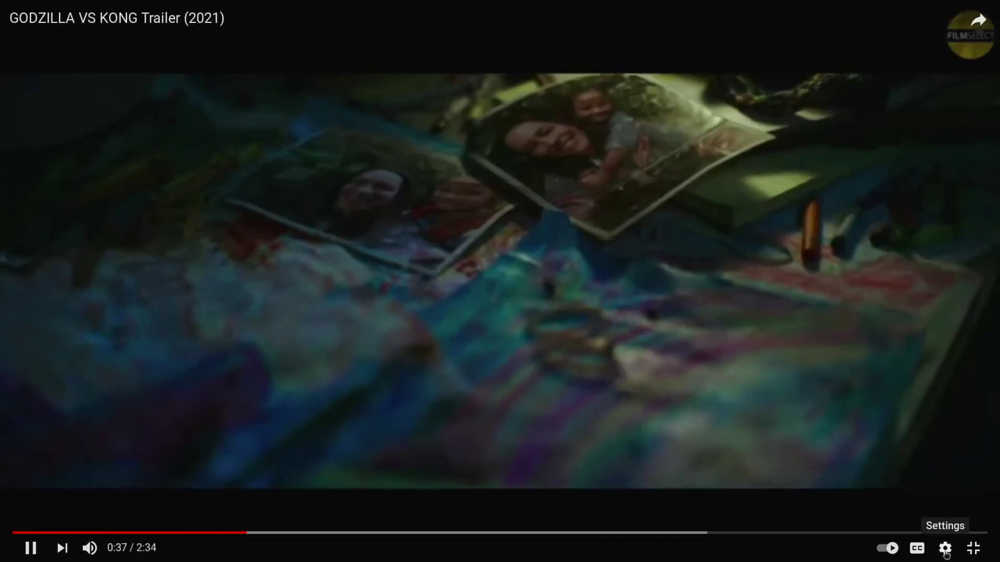
Review the player's Quality settings, with the trailer playing at 1080p60 HD
left_click(944, 552)
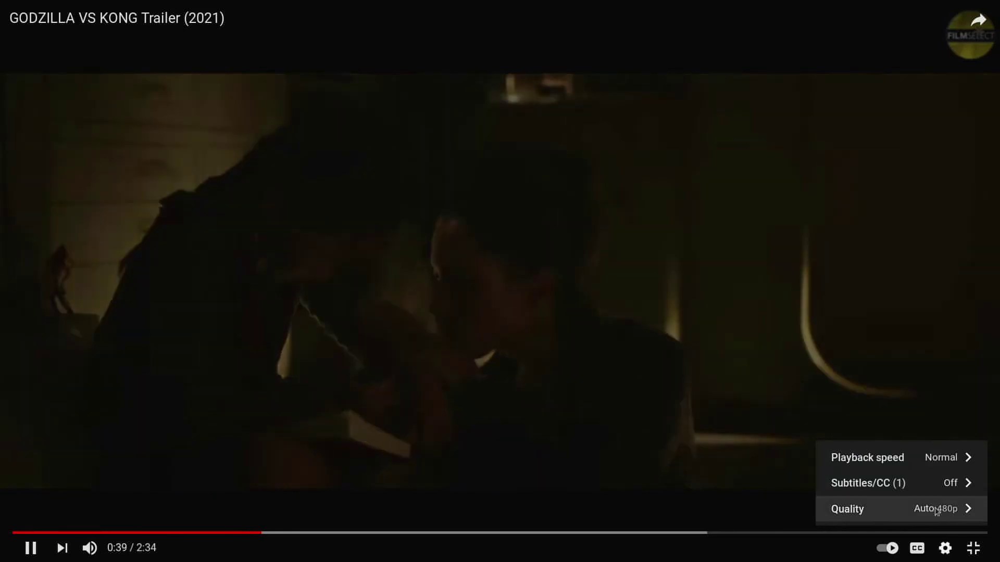
left_click(937, 512)
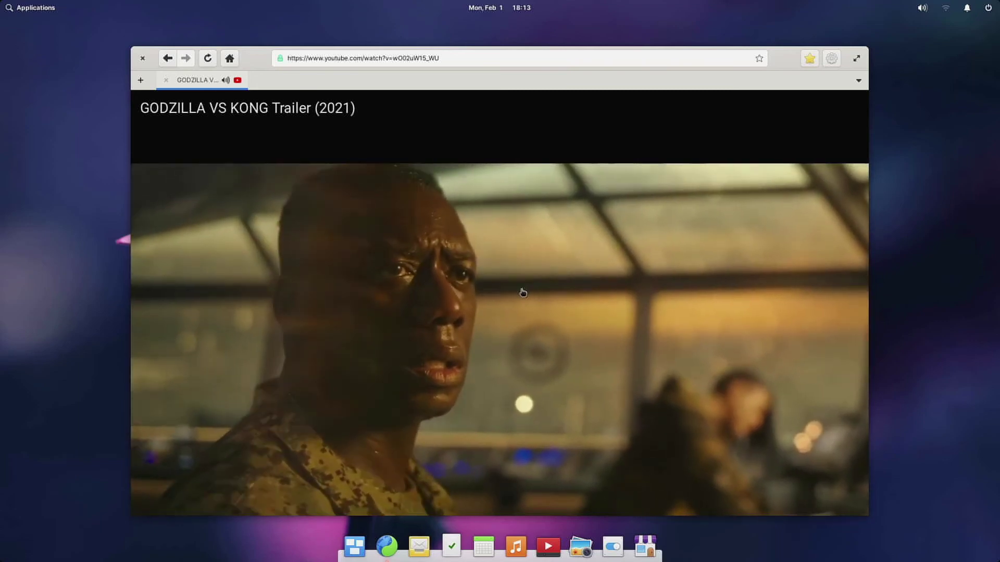
Return the trailer to the normal watch page and scroll back up to the player
left_click(523, 293)
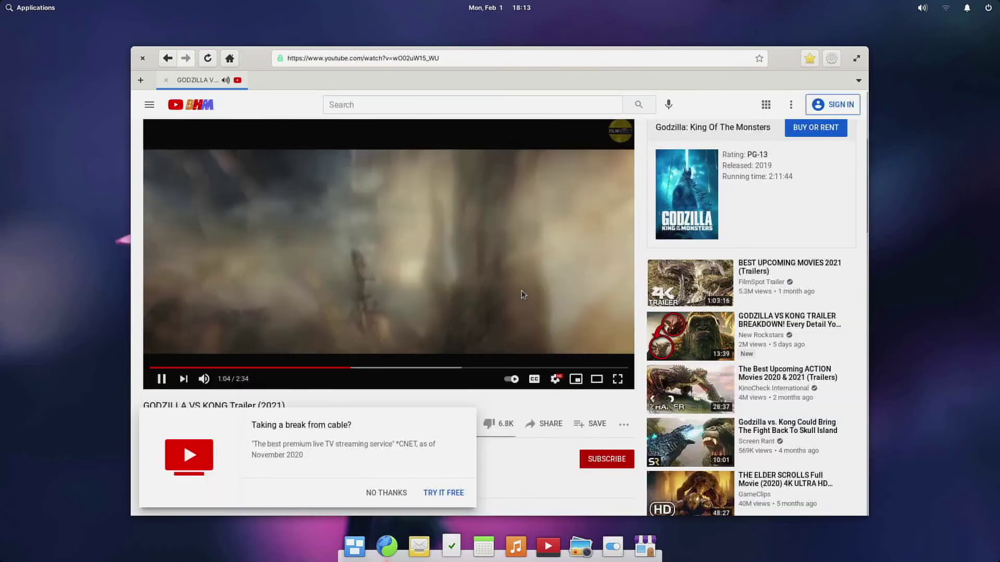
scroll(396, 494, "down", 3)
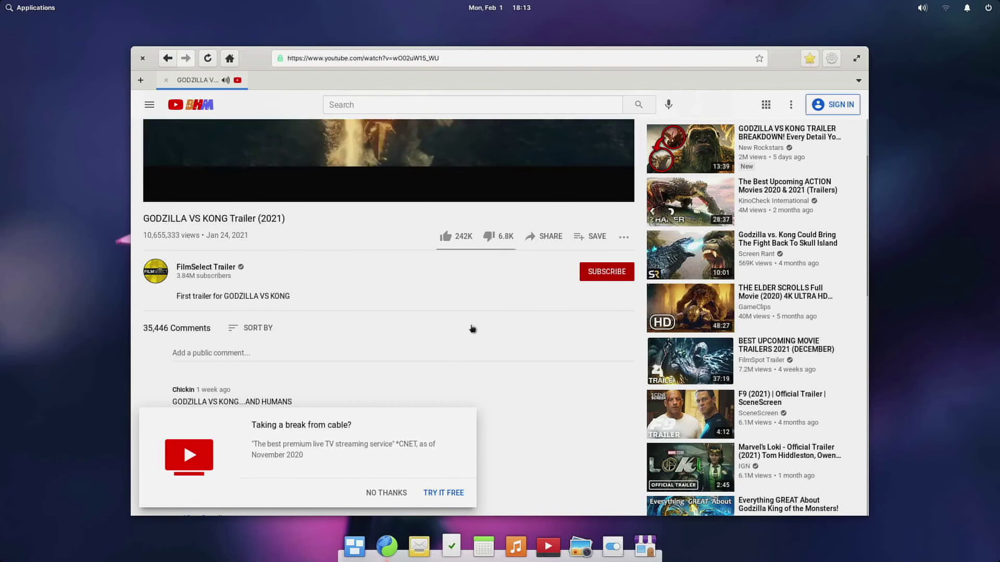
scroll(489, 291, "up", 1)
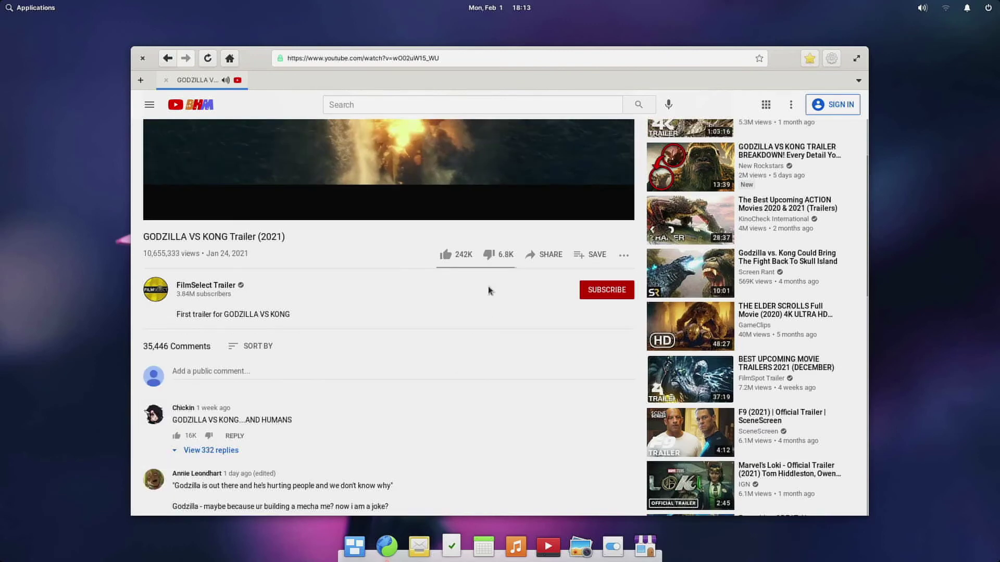
scroll(488, 291, "up", 3)
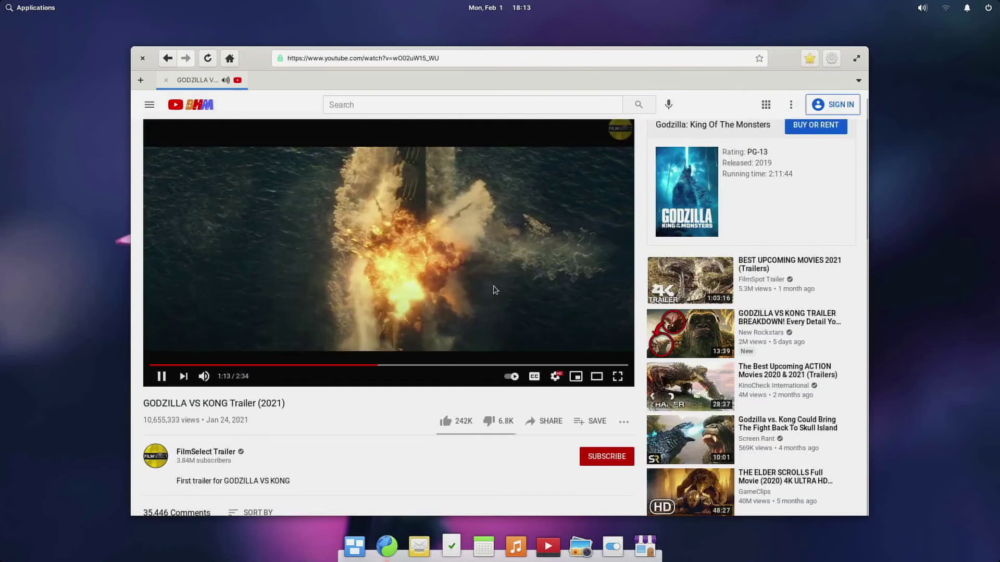
scroll(564, 282, "up", 1)
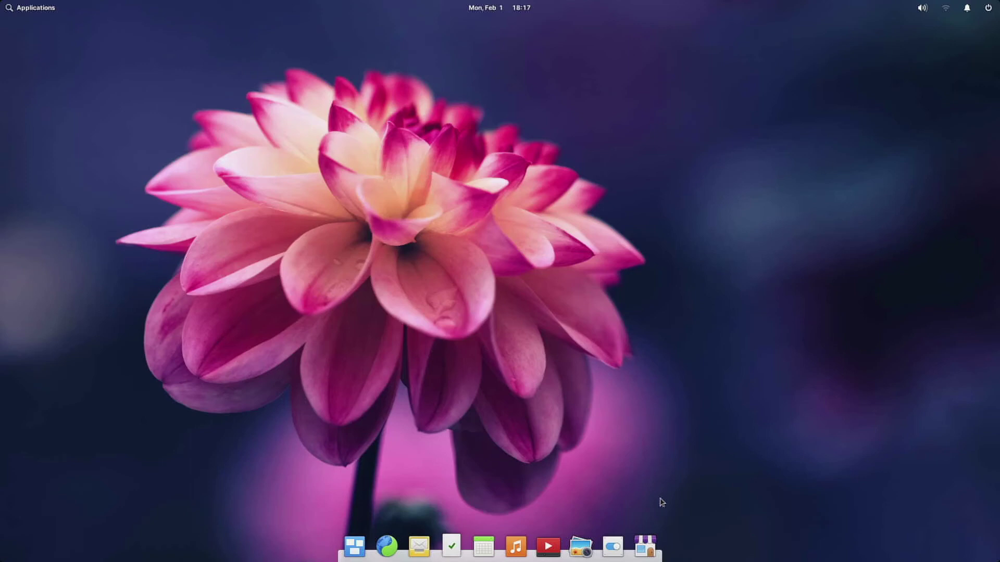
Launch AppCenter, move its window toward the centre, and open the Internet category
left_click(654, 552)
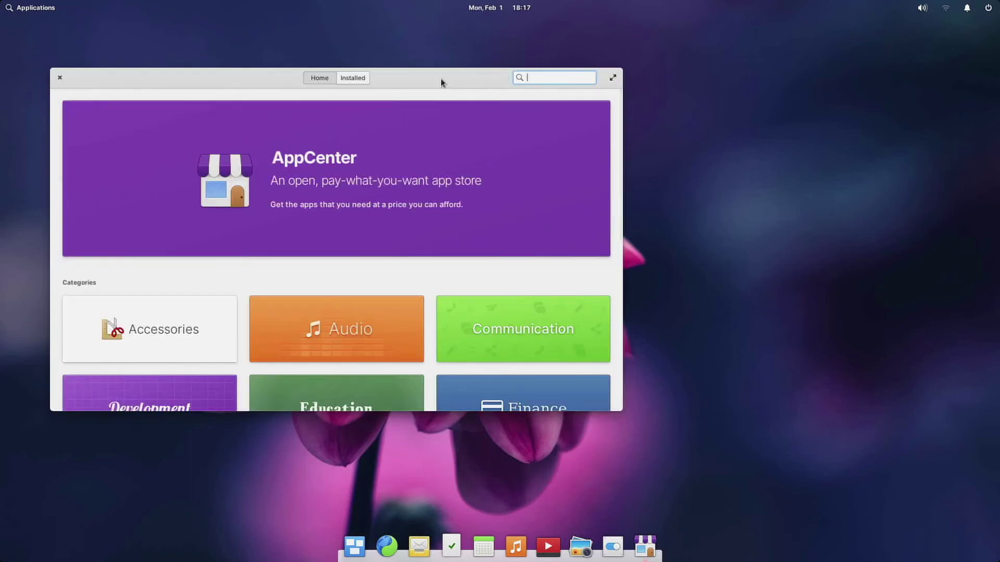
left_click_drag(440, 80, 609, 91)
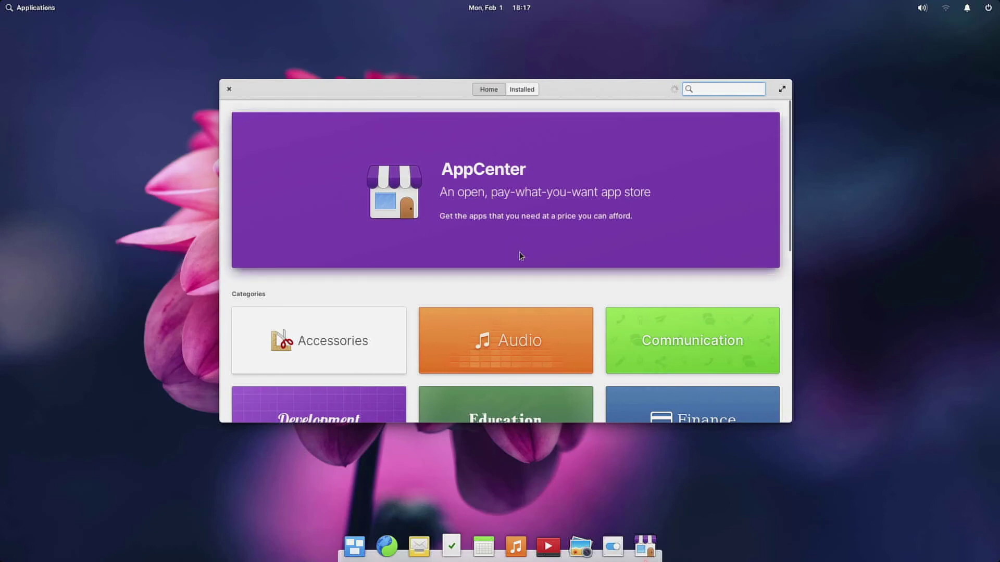
scroll(519, 254, "down", 3)
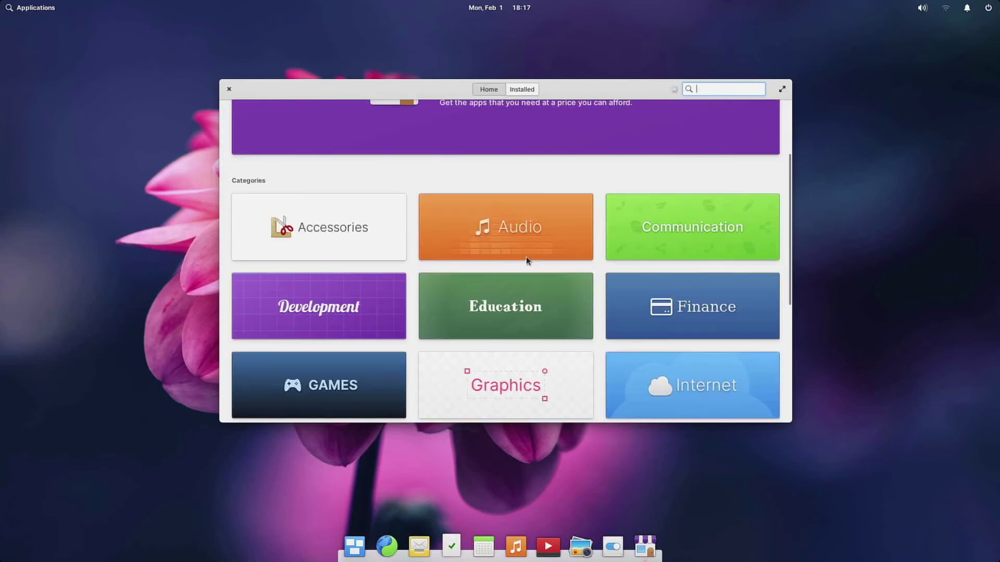
scroll(528, 260, "down", 2)
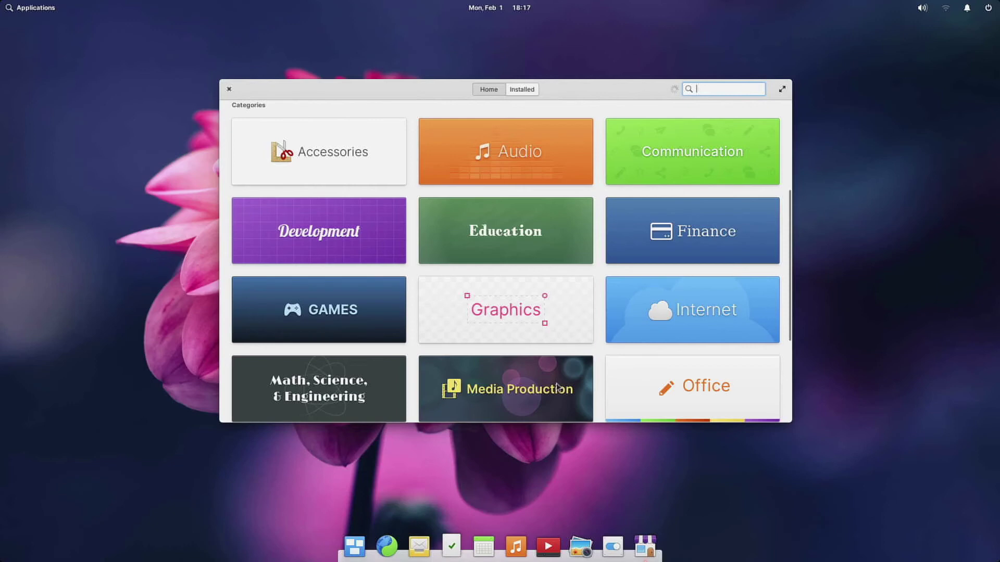
left_click(316, 305)
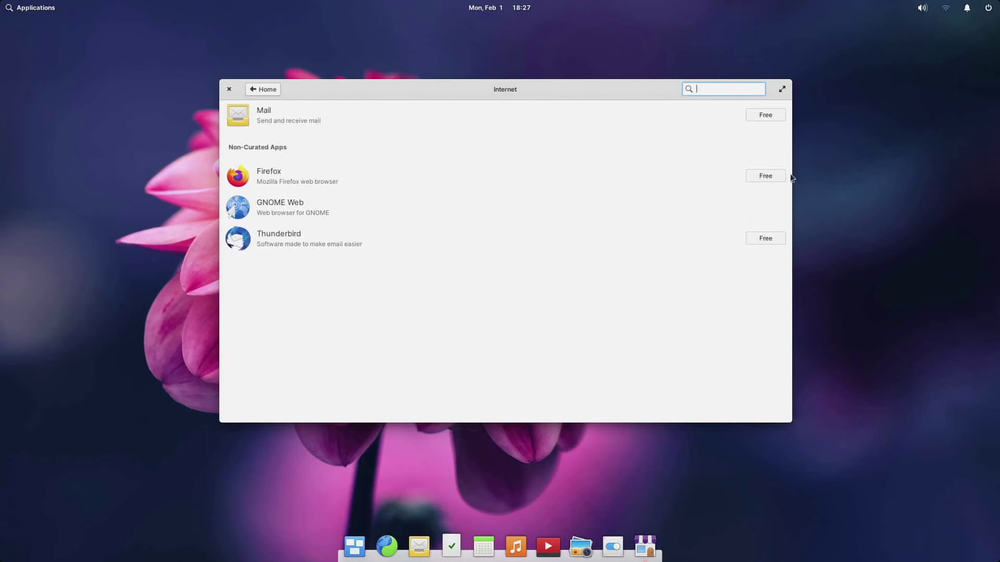
Install Firefox from the Internet list, accepting the Non-Curated Warning with Install Anyway
left_click(773, 179)
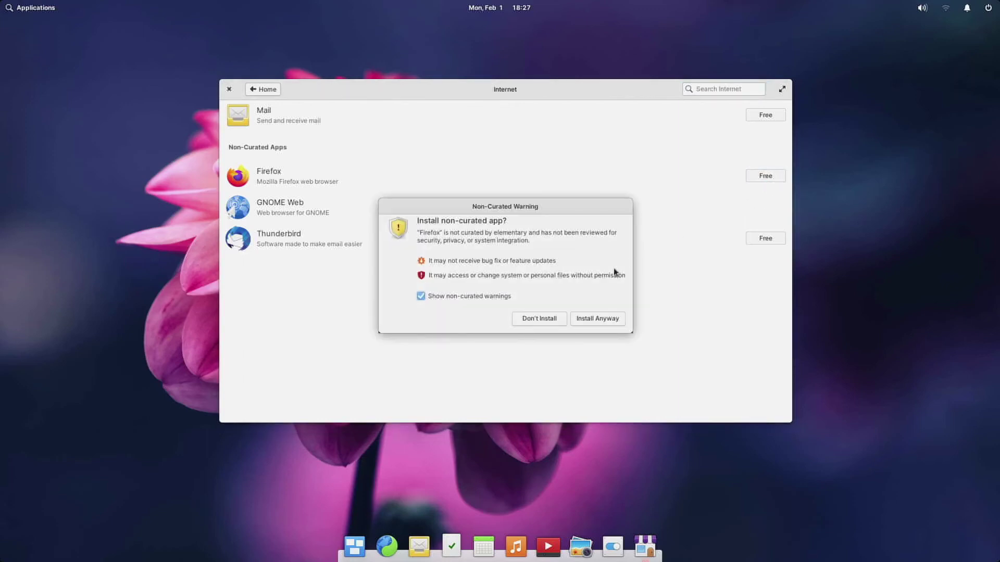
left_click(586, 318)
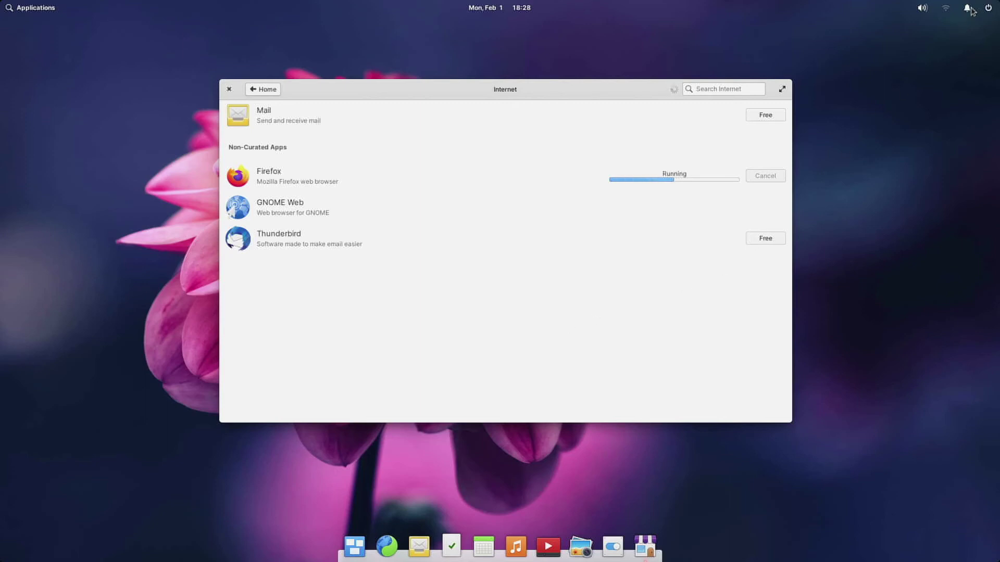
Check the empty notifications panel, dismiss it, and bring up the Multitasking View overview
left_click(970, 9)
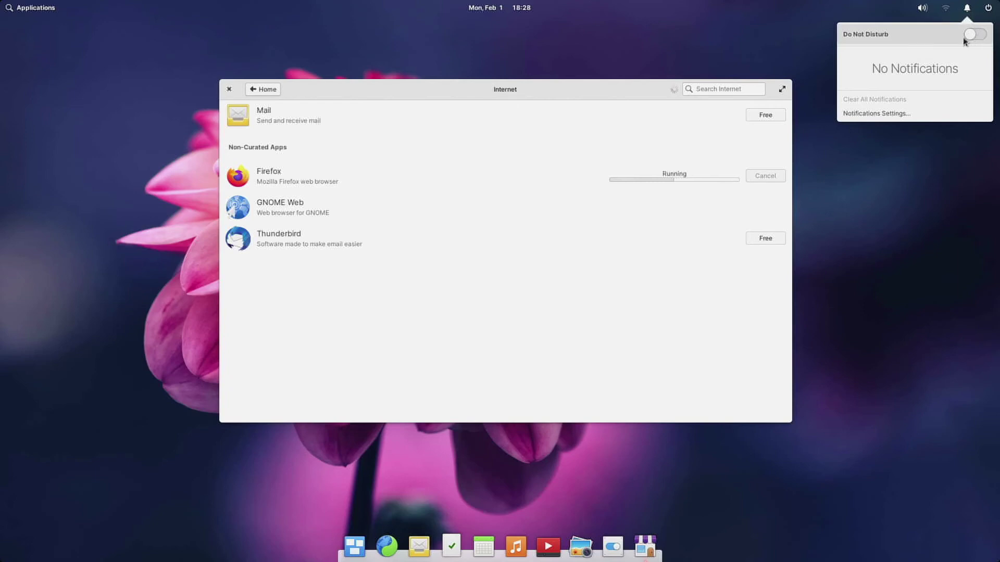
left_click(359, 554)
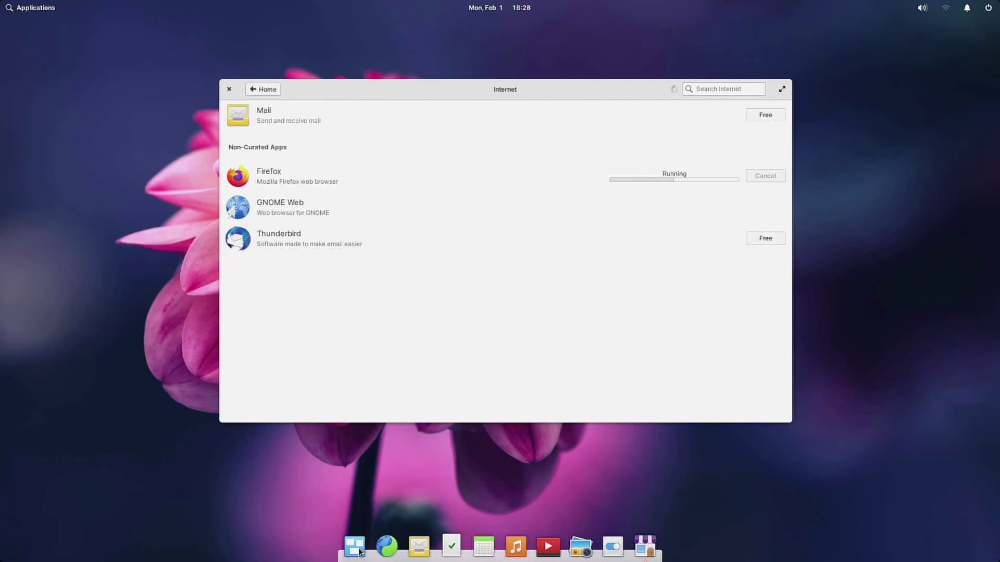
left_click(358, 552)
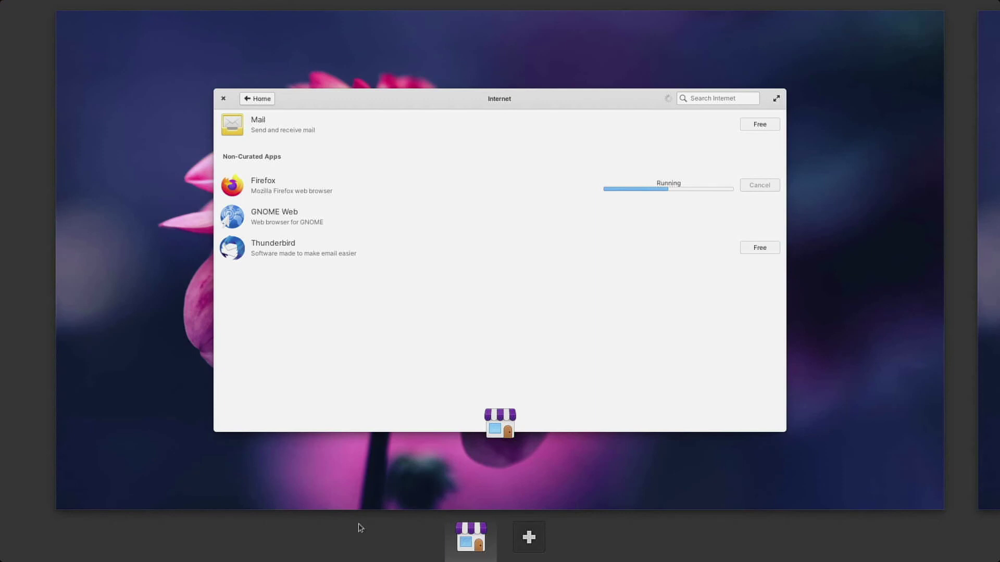
Return to the desktop and, once Firefox finishes installing, open a new Terminal window
left_click(406, 484)
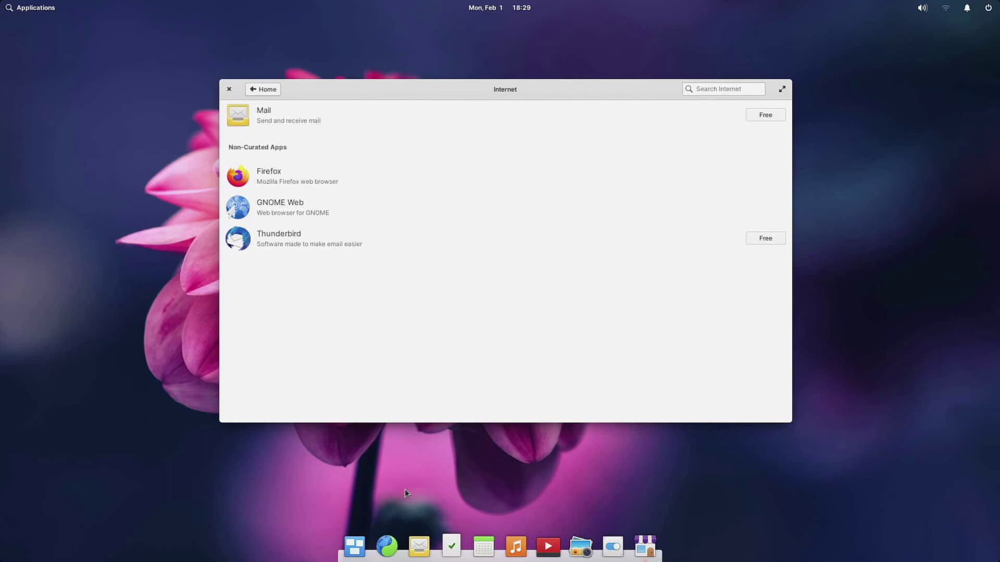
key("super+t")
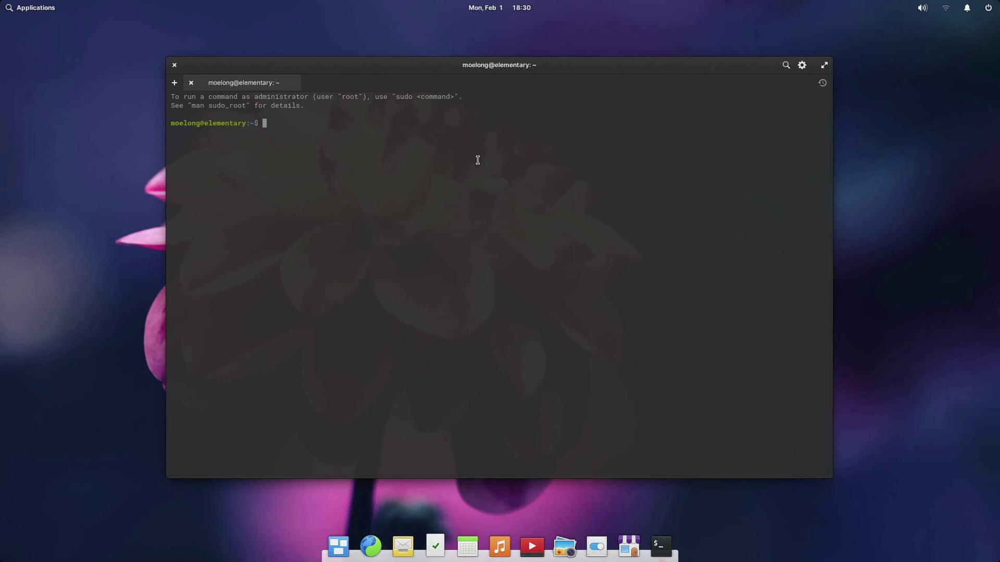
Run sudo apt-get update with the administrator password, then exit Terminal once package lists finish
type("sudo apt-get update")
key("Return")
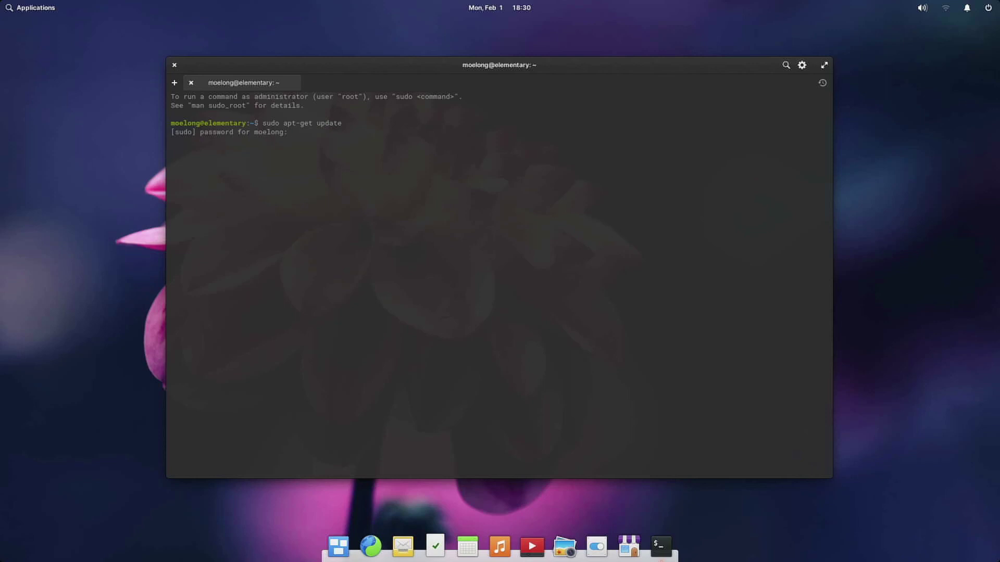
type("********")
key("Return")
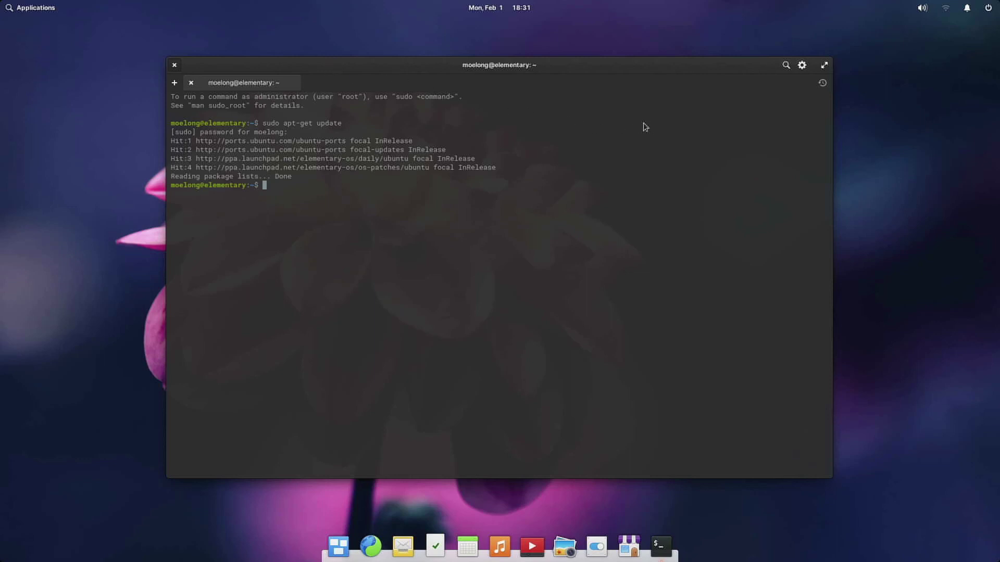
key("ctrl+d")
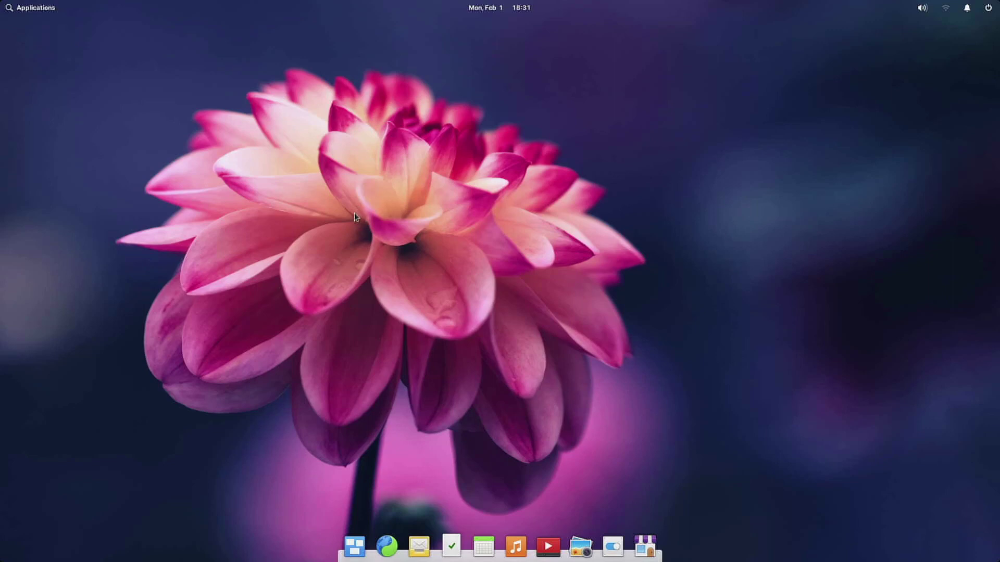
left_click(38, 12)
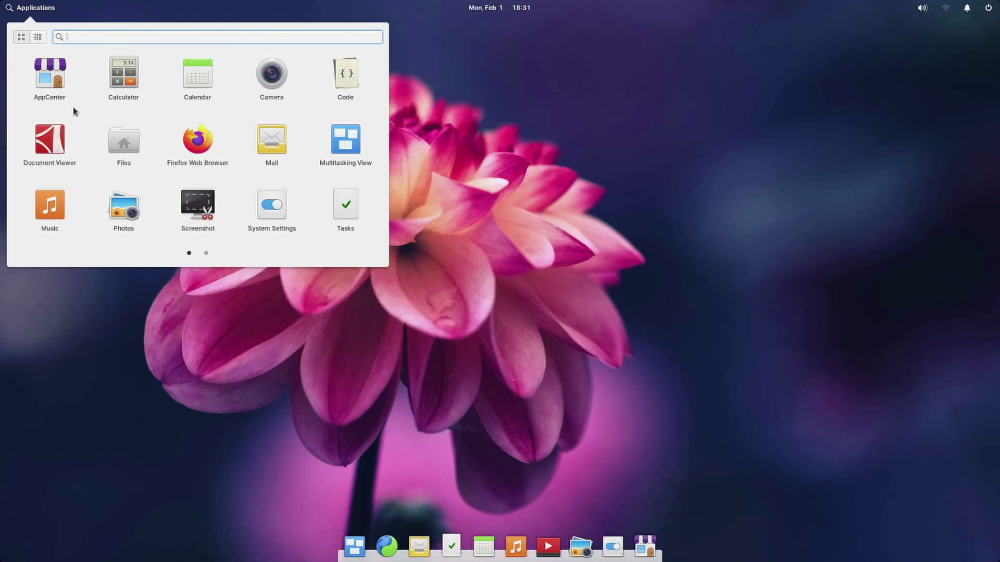
left_click(615, 187)
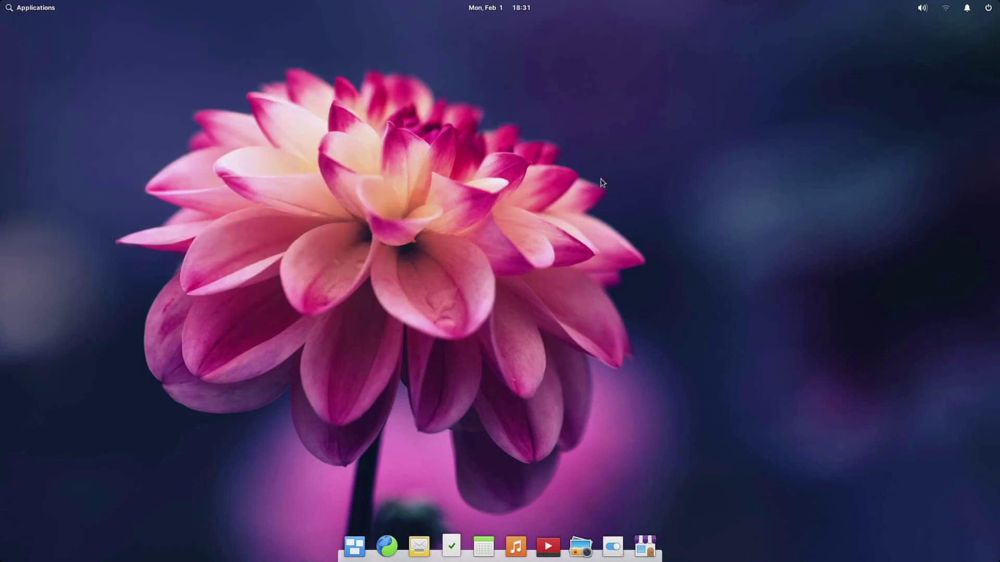